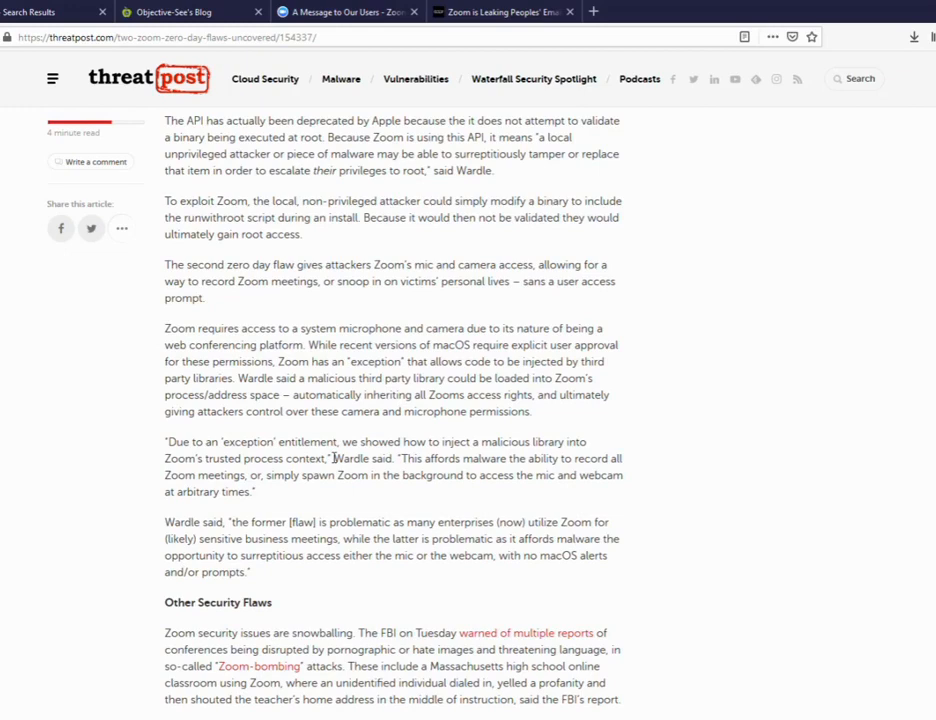
# Step: Read on through the Threatpost article on Zoom's zero-day flaws and view the CVE search results for zoom
pyautogui.scroll(-2, 336, 458)
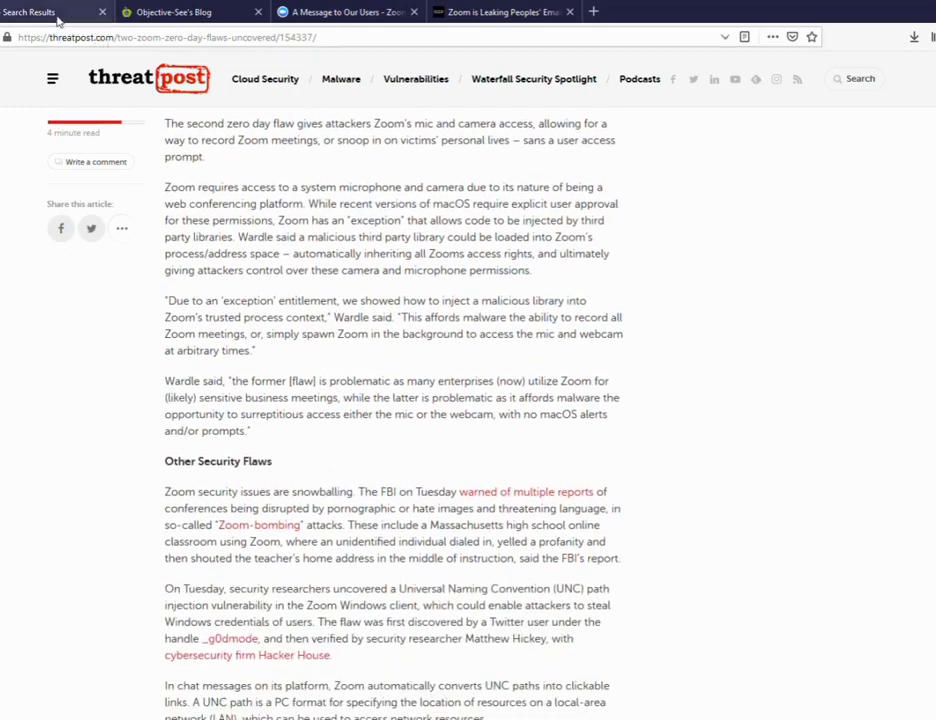
pyautogui.click(45, 12)
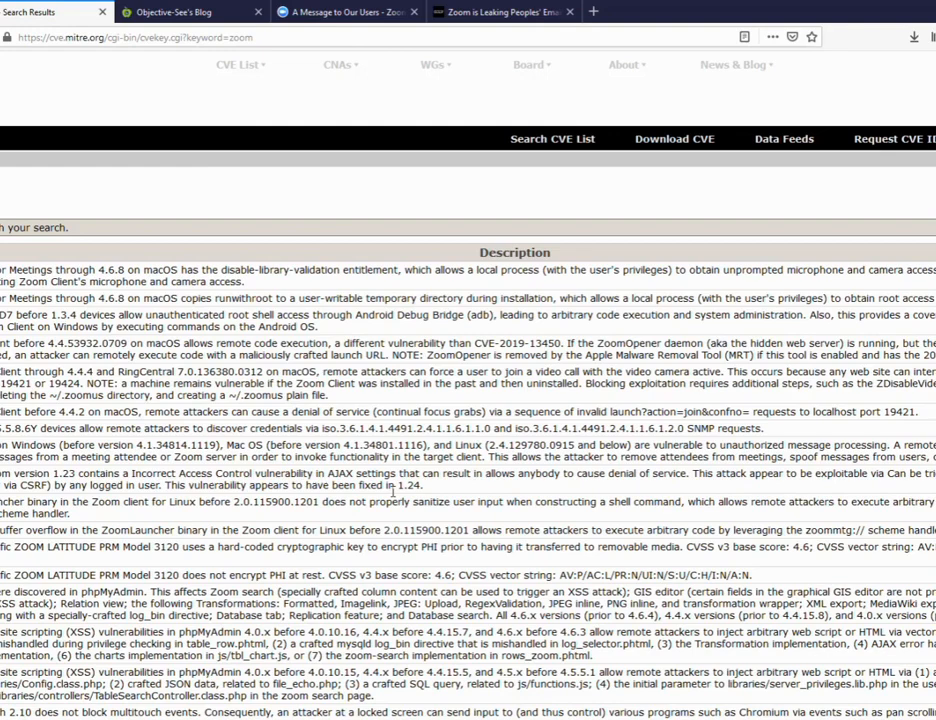
# Step: Dismiss the newsletter sign-up on Objective-See's Blog and skim the post "The 'S' in Zoom, Stands for Security"
pyautogui.click(135, 12)
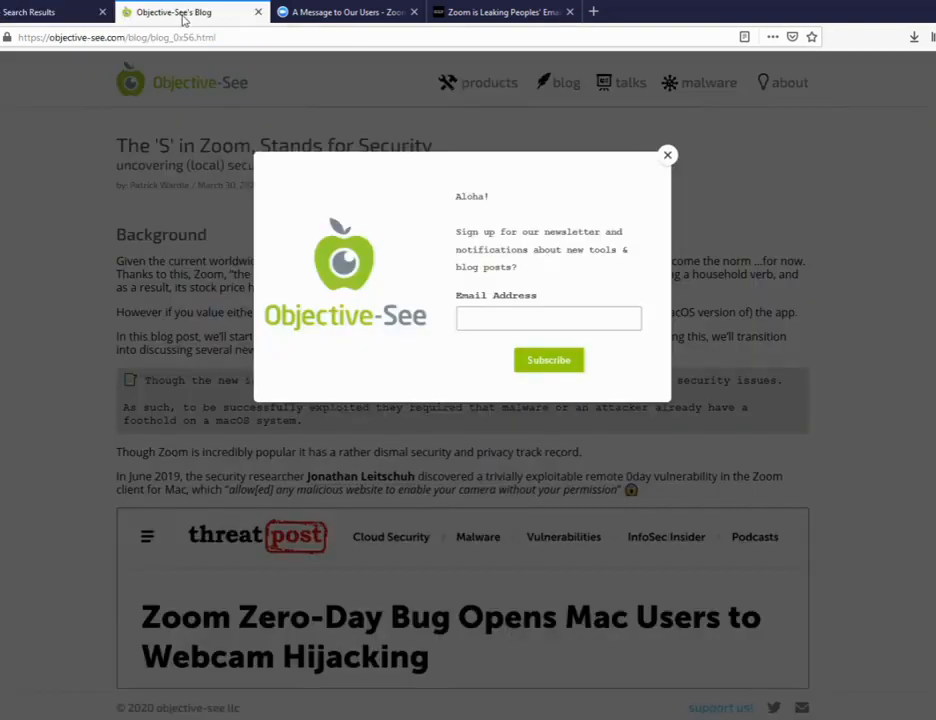
pyautogui.click(667, 154)
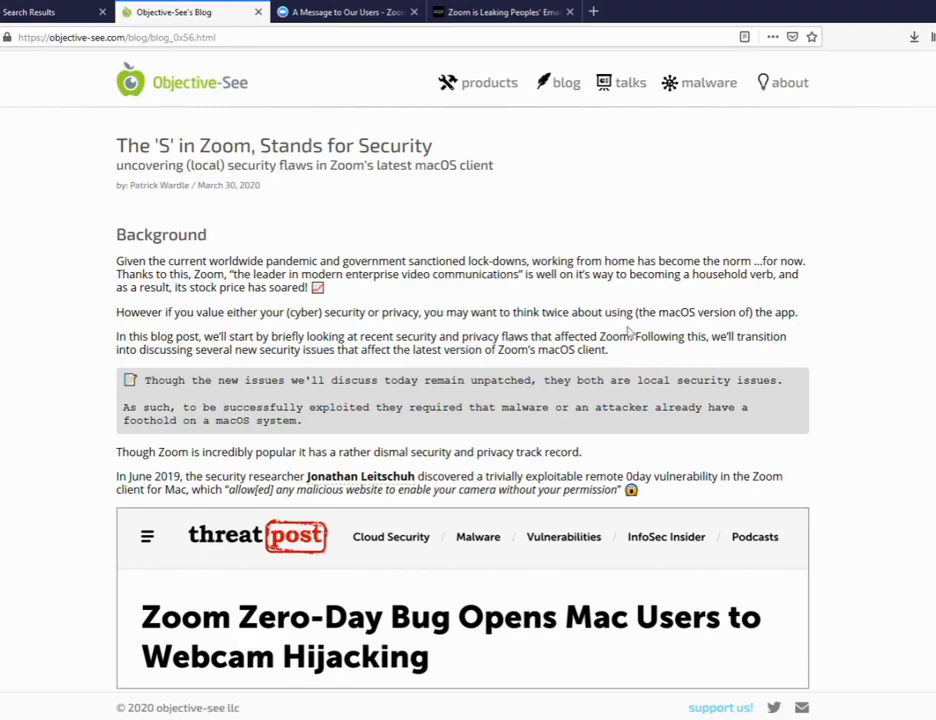
pyautogui.scroll(-4, 627, 333)
pyautogui.scroll(-9, 627, 333)
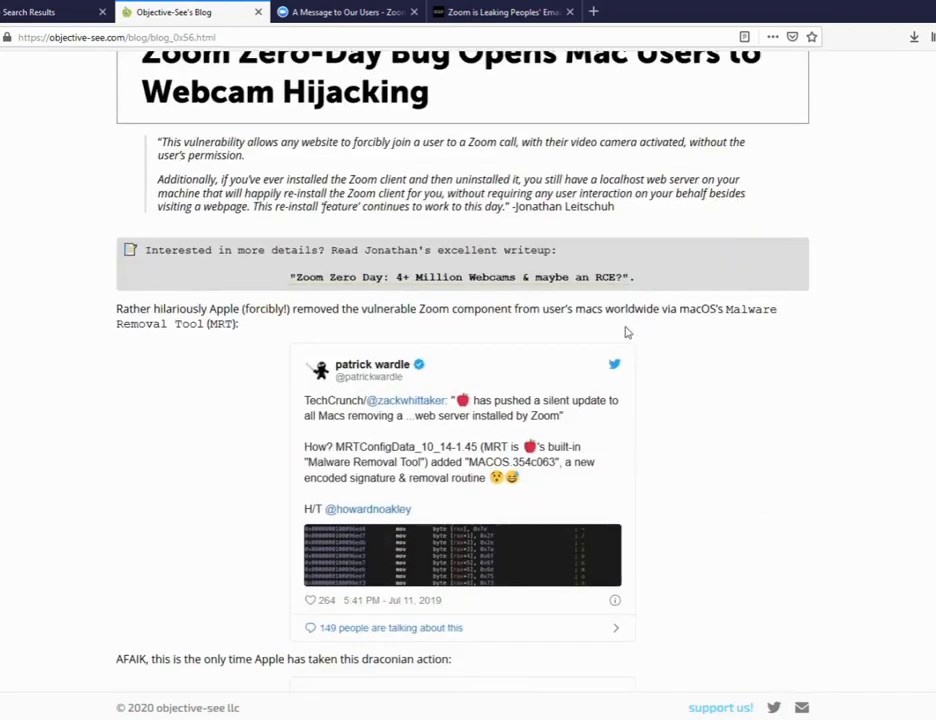
pyautogui.scroll(-12, 627, 333)
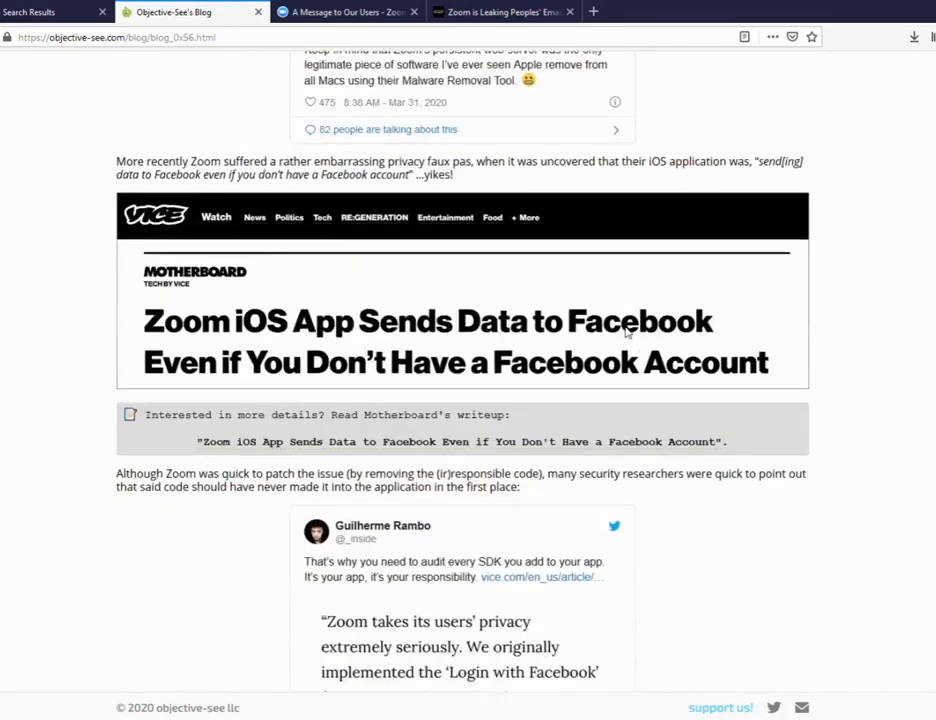
pyautogui.scroll(-4, 627, 333)
pyautogui.scroll(2, 627, 333)
pyautogui.scroll(-3, 627, 333)
pyautogui.scroll(5, 627, 333)
pyautogui.scroll(20, 627, 333)
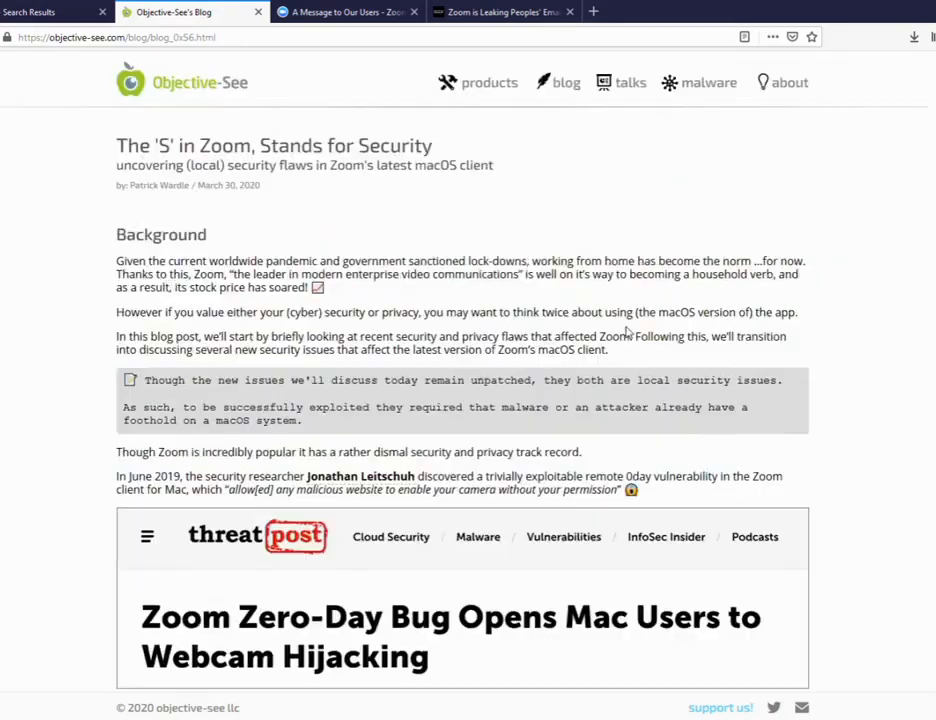
pyautogui.scroll(-7, 627, 333)
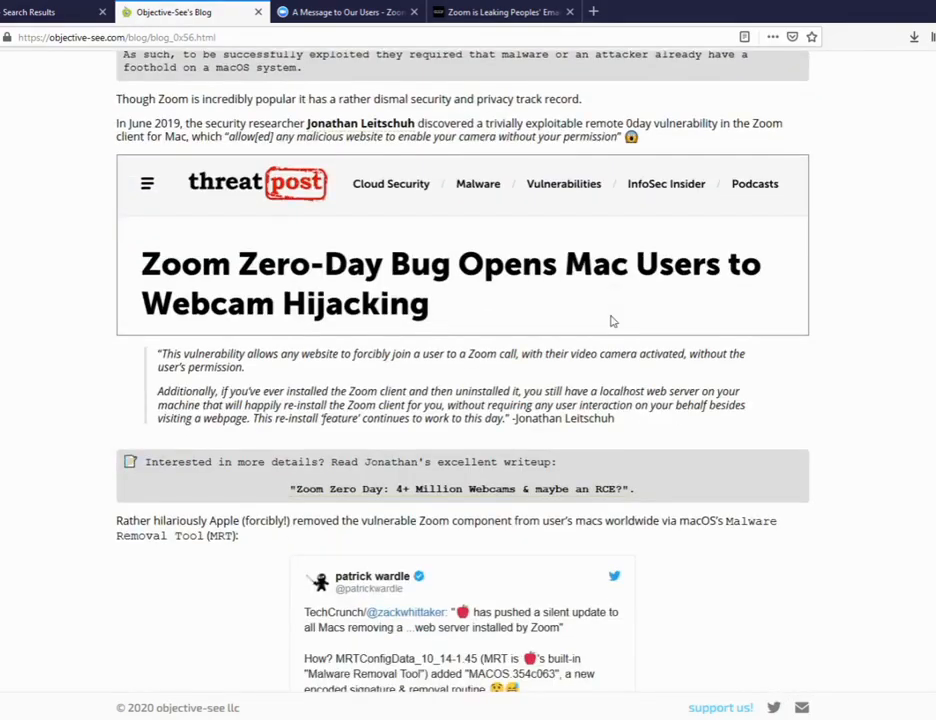
pyautogui.scroll(-1, 613, 321)
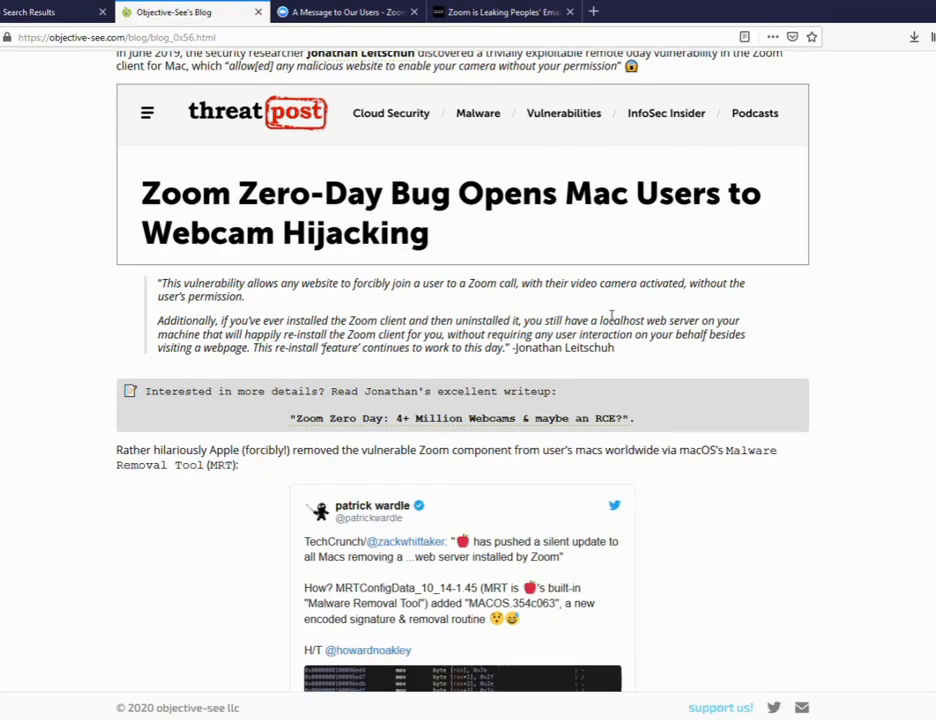
pyautogui.scroll(-15, 612, 316)
pyautogui.scroll(3, 612, 321)
pyautogui.scroll(15, 612, 321)
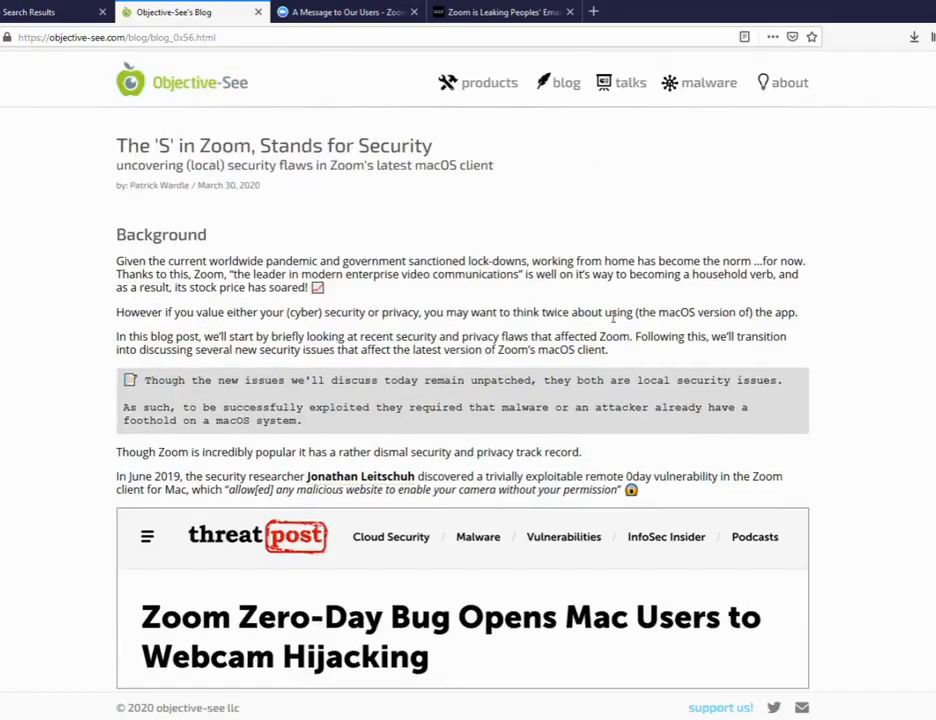
# Step: Skim Zoom's blog post "A Message to Our Users", covering its date, the fixes already made and the planned measures
pyautogui.click(348, 12)
pyautogui.scroll(-6, 564, 357)
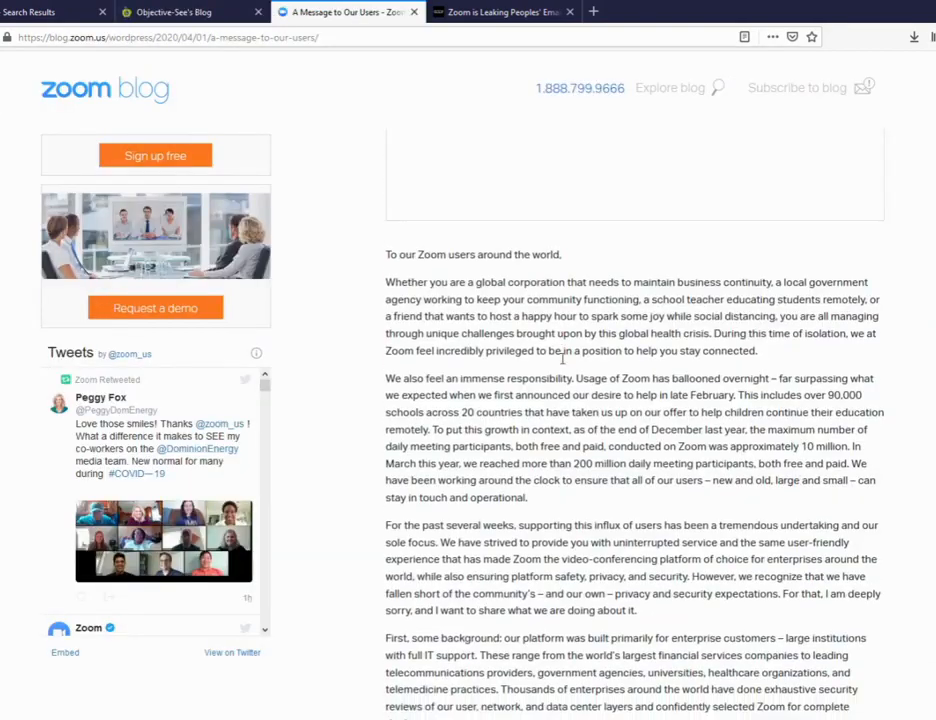
pyautogui.scroll(-7, 564, 357)
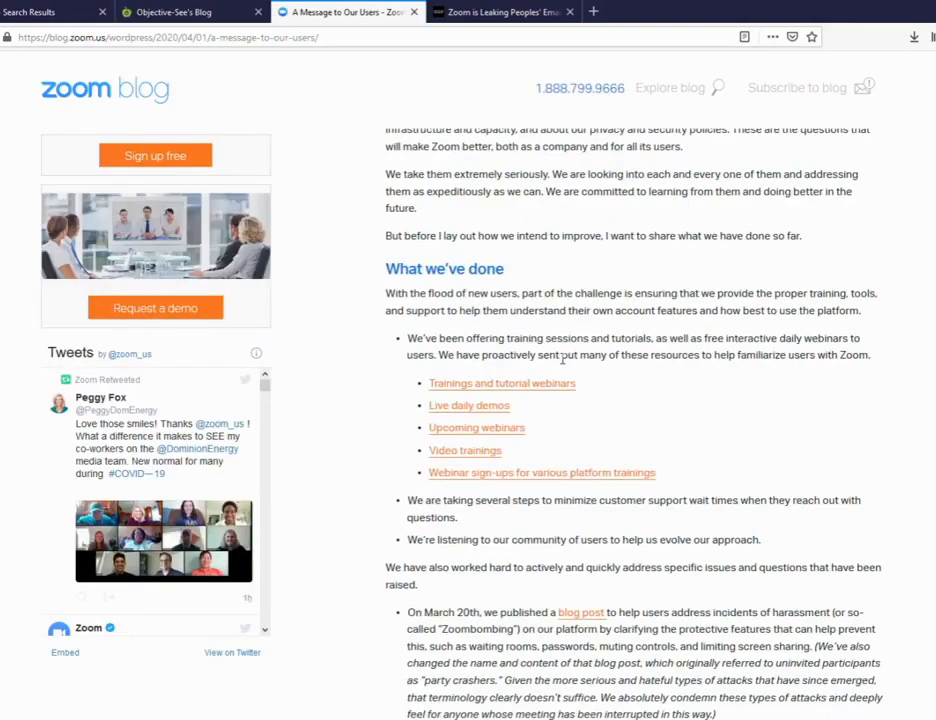
pyautogui.scroll(11, 563, 360)
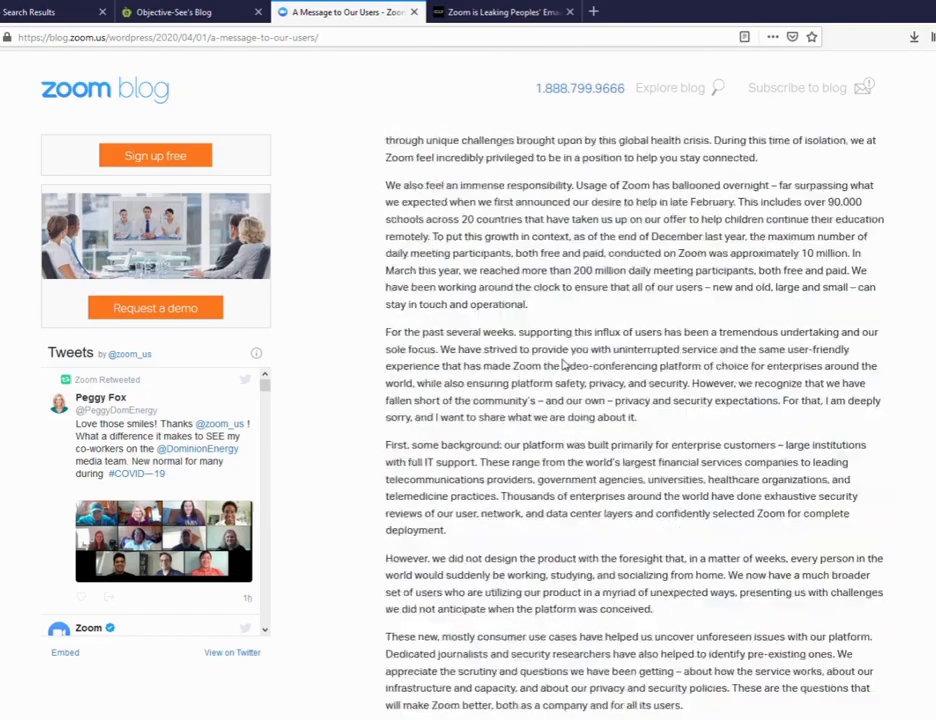
pyautogui.scroll(-1, 398, 177)
pyautogui.scroll(1, 419, 194)
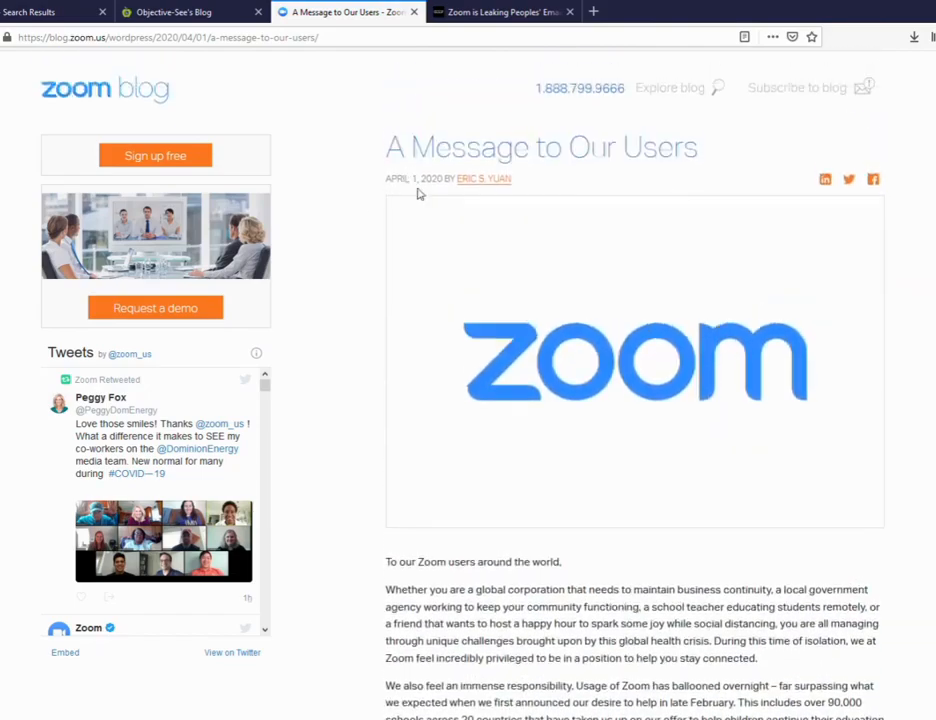
pyautogui.scroll(-20, 419, 194)
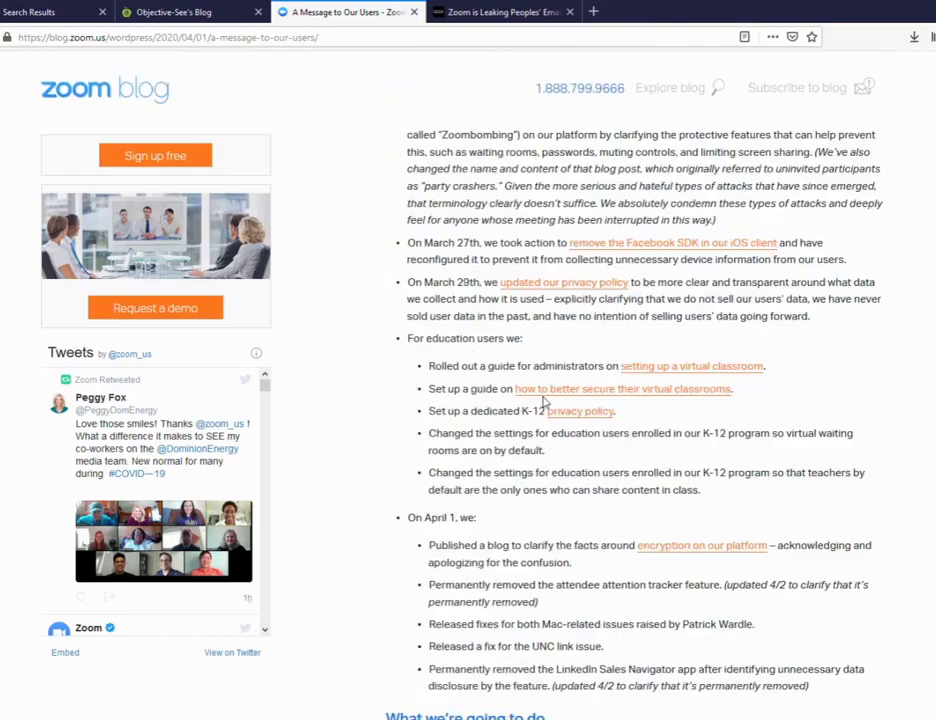
pyautogui.scroll(-5, 544, 396)
pyautogui.scroll(6, 645, 692)
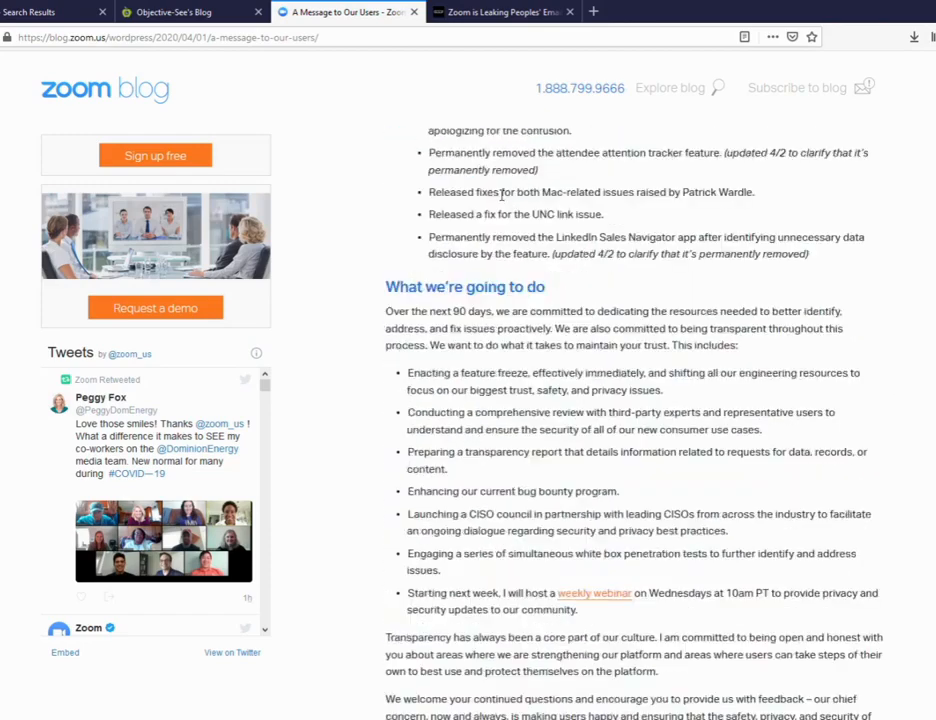
# Step: View the beginning of the Vice article about Zoom leaking email addresses and photos
pyautogui.click(465, 11)
pyautogui.scroll(5, 470, 297)
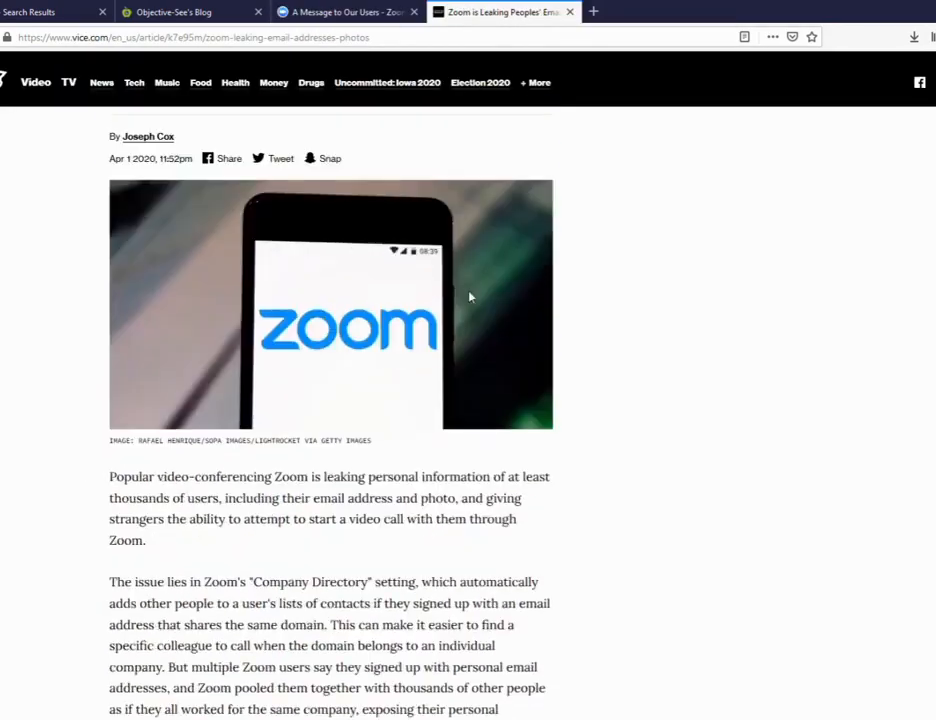
pyautogui.scroll(3, 470, 297)
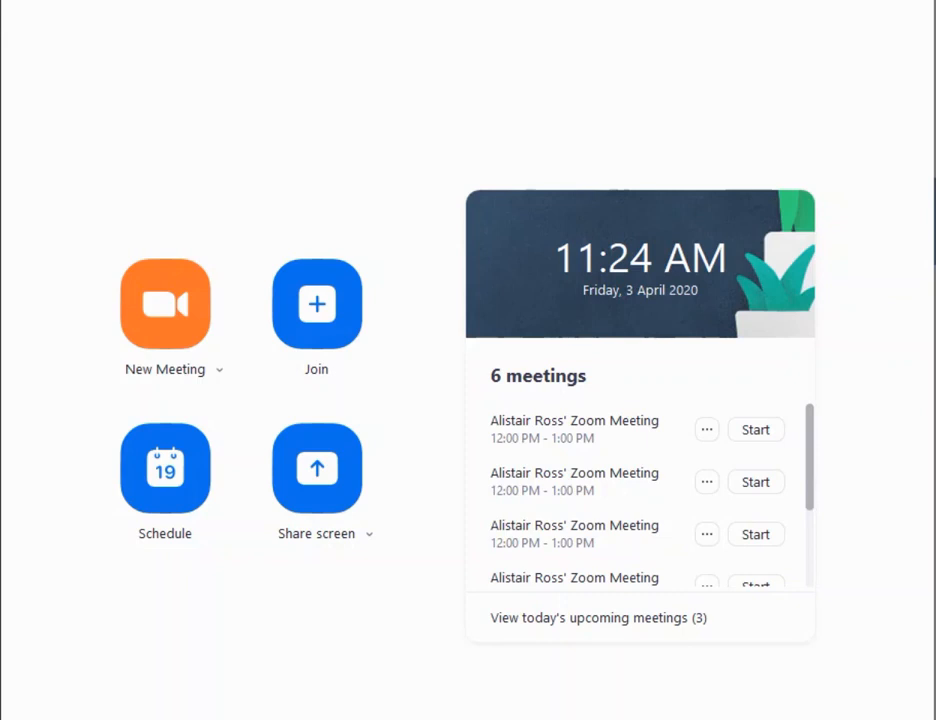
# Step: Switch to the Zoom desktop client and check for updates
pyautogui.click(900, 2)
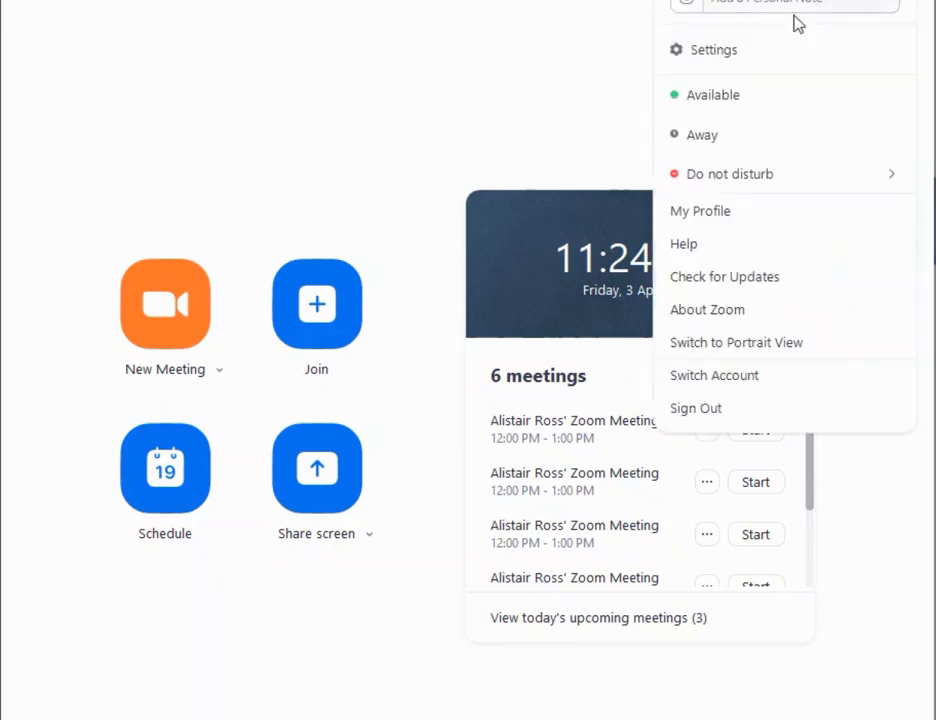
pyautogui.click(726, 289)
pyautogui.moveTo(828, 146); pyautogui.dragTo(401, 202)
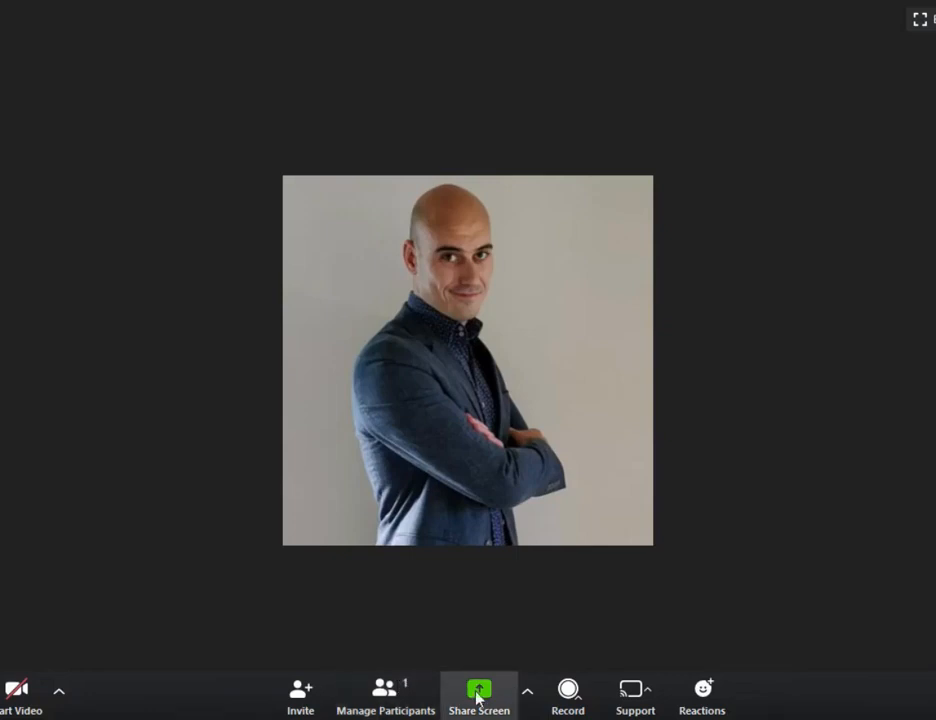
# Step: In the meeting's advanced sharing options, switch who can share to All Participants and set it back to Only Host
pyautogui.click(528, 696)
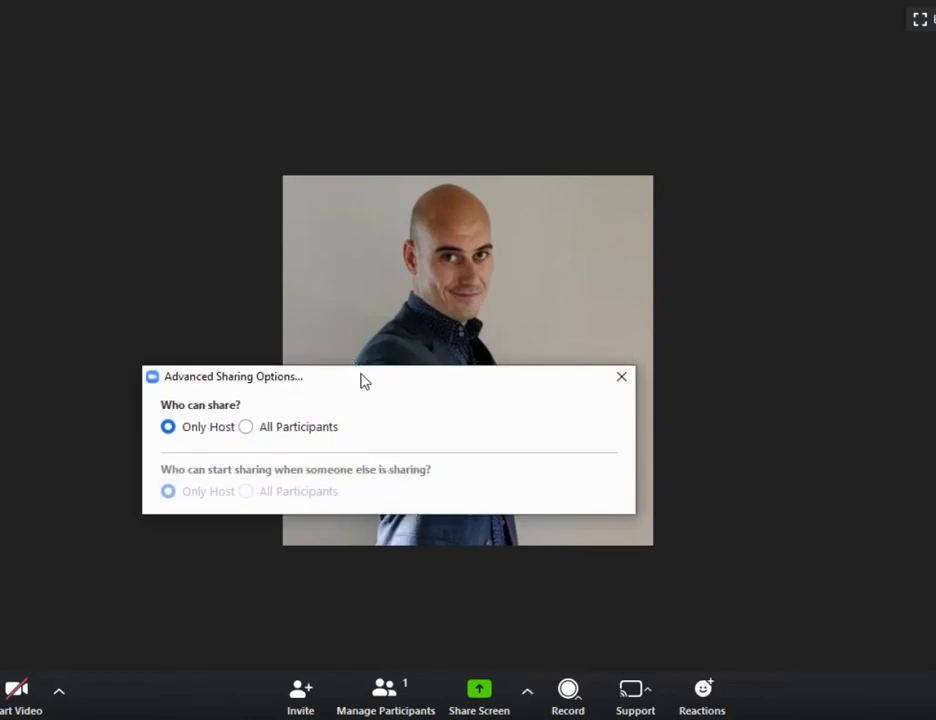
pyautogui.moveTo(361, 378); pyautogui.dragTo(466, 360)
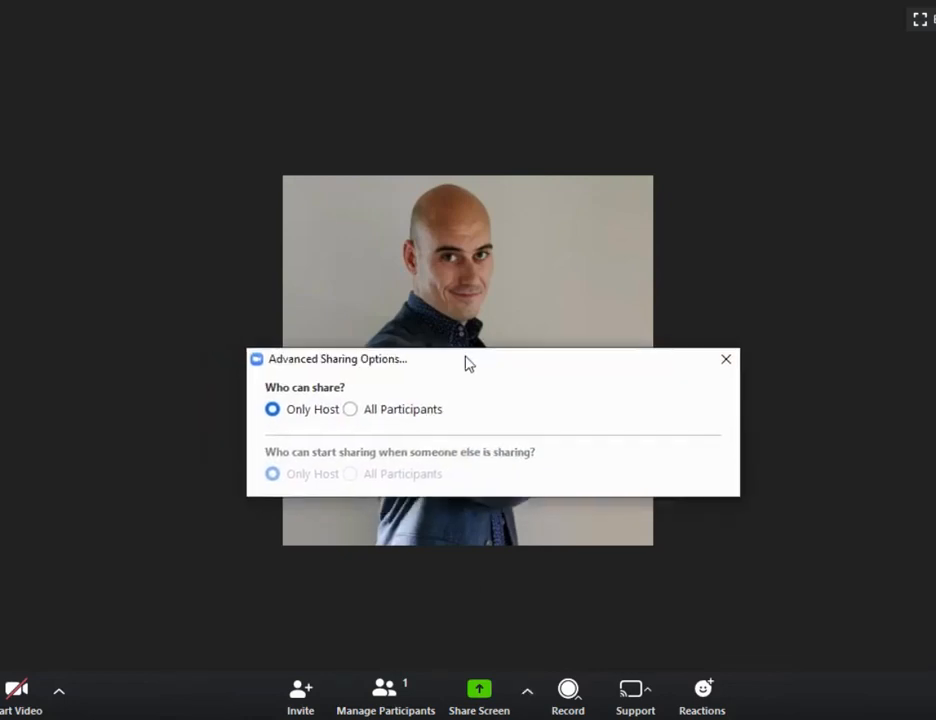
pyautogui.click(377, 411)
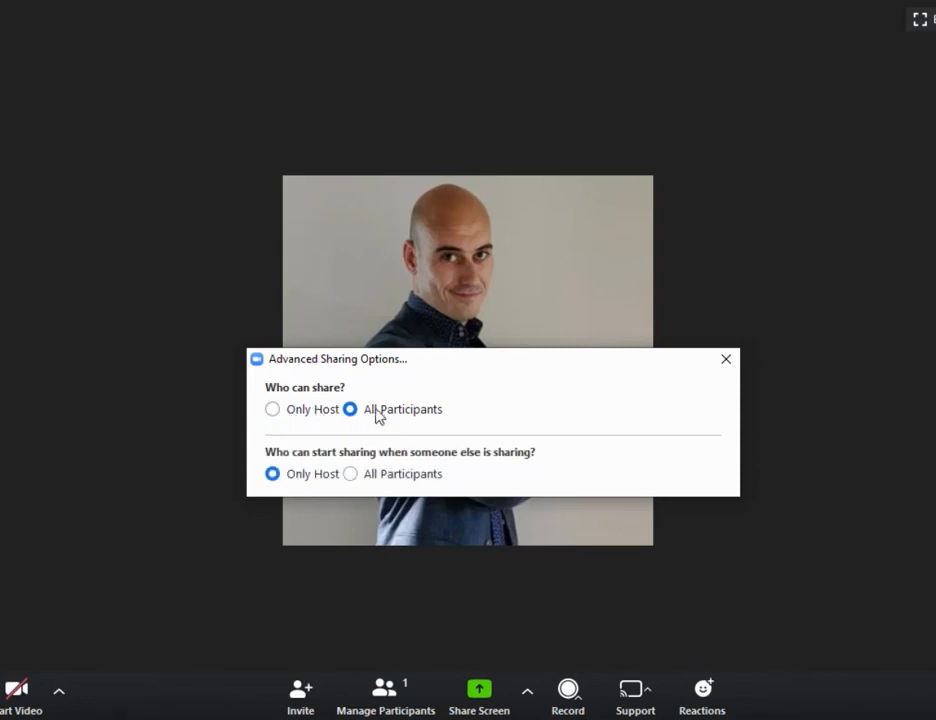
pyautogui.click(290, 411)
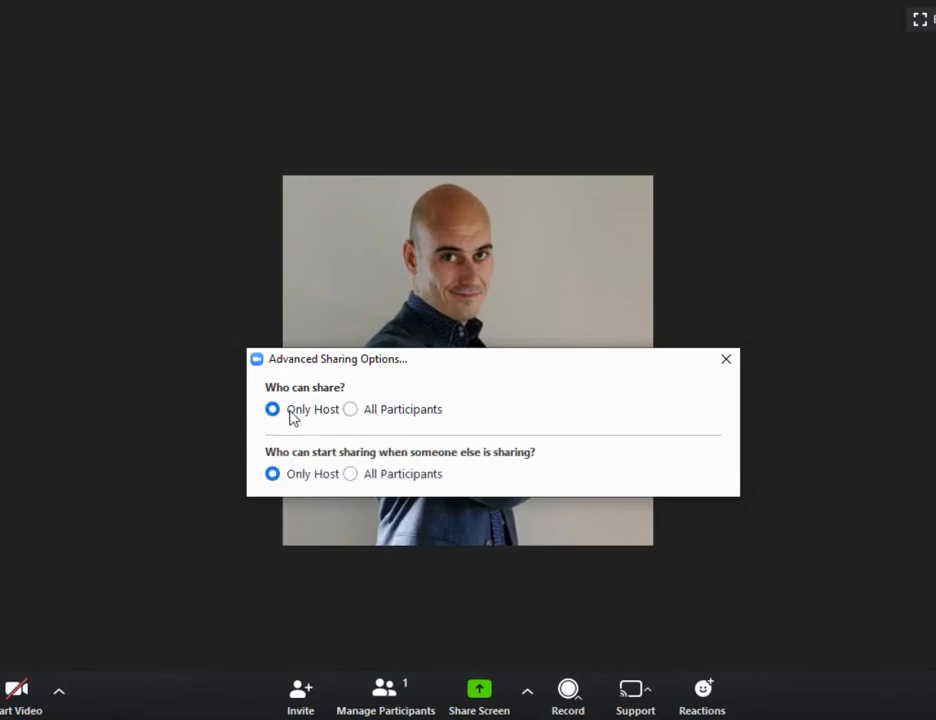
pyautogui.click(726, 360)
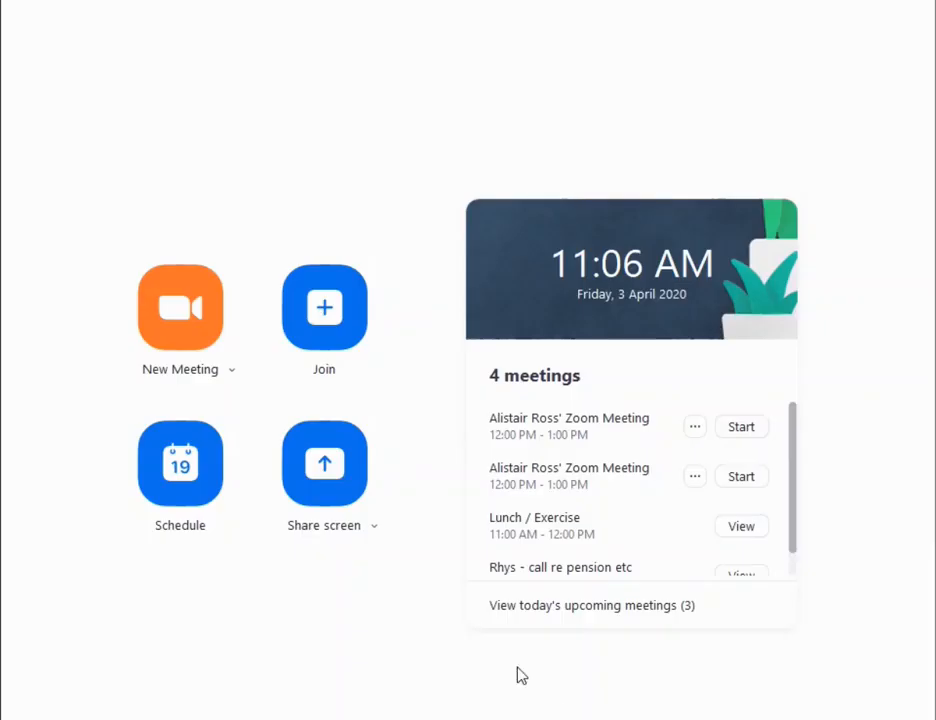
# Step: Schedule a meeting with an automatically generated meeting ID and the suggested meeting password required
pyautogui.click(184, 464)
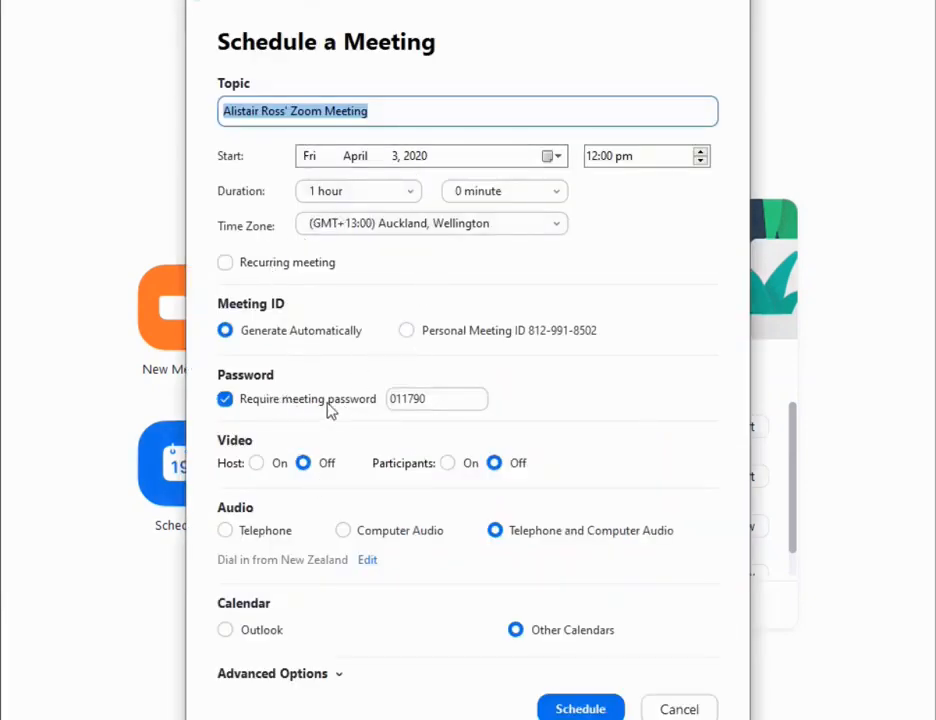
pyautogui.moveTo(432, 398); pyautogui.dragTo(380, 401)
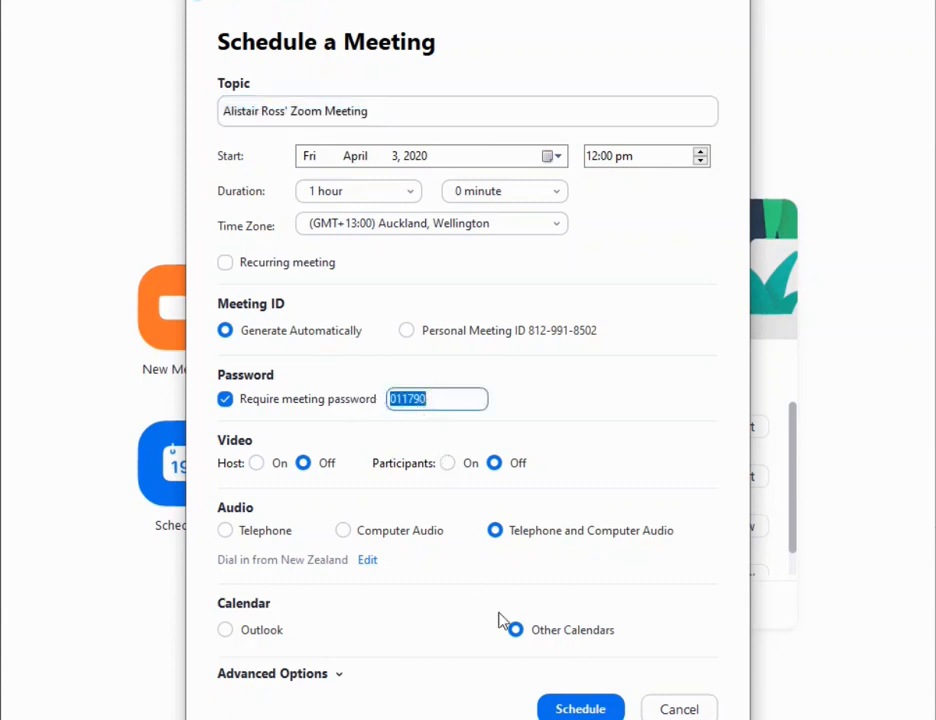
pyautogui.click(581, 709)
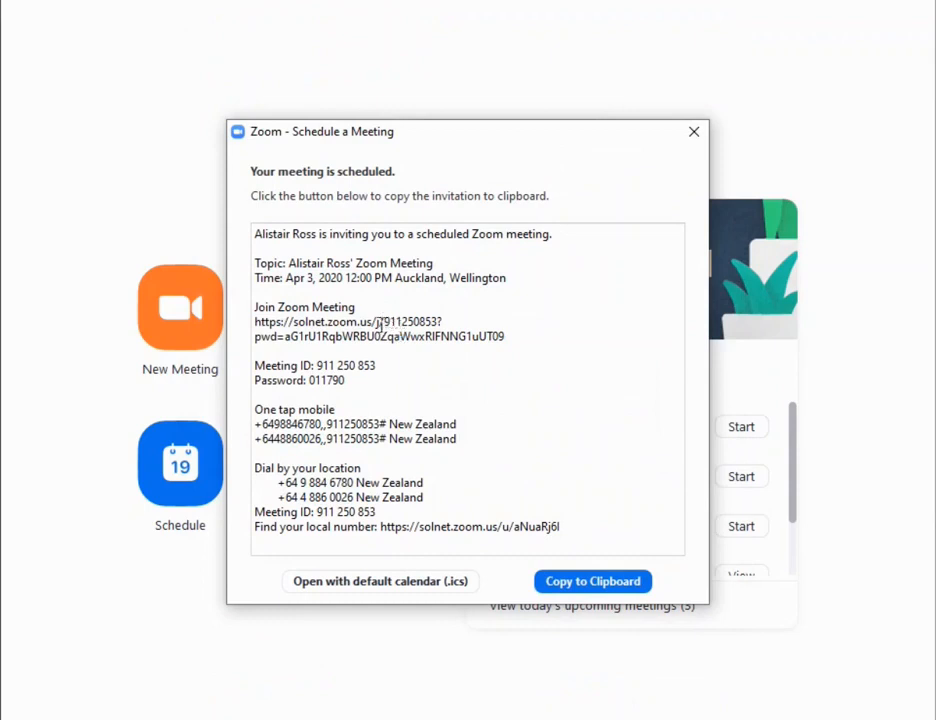
# Step: Examine the join link, its embedded password and the separate meeting password in the invitation, and close it
pyautogui.moveTo(259, 340); pyautogui.dragTo(529, 334)
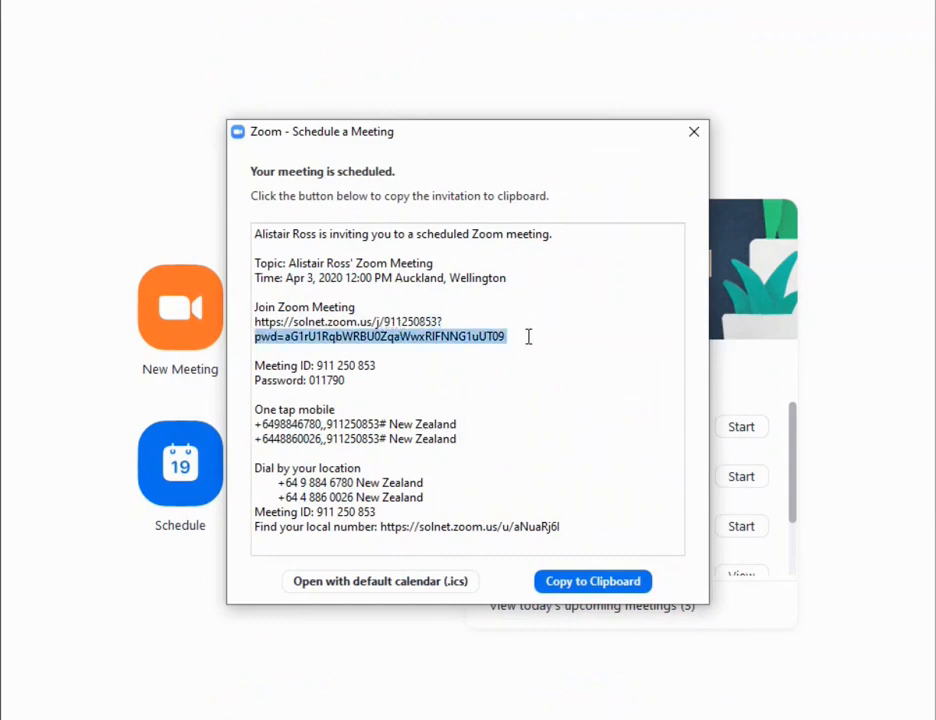
pyautogui.moveTo(308, 381); pyautogui.dragTo(344, 381)
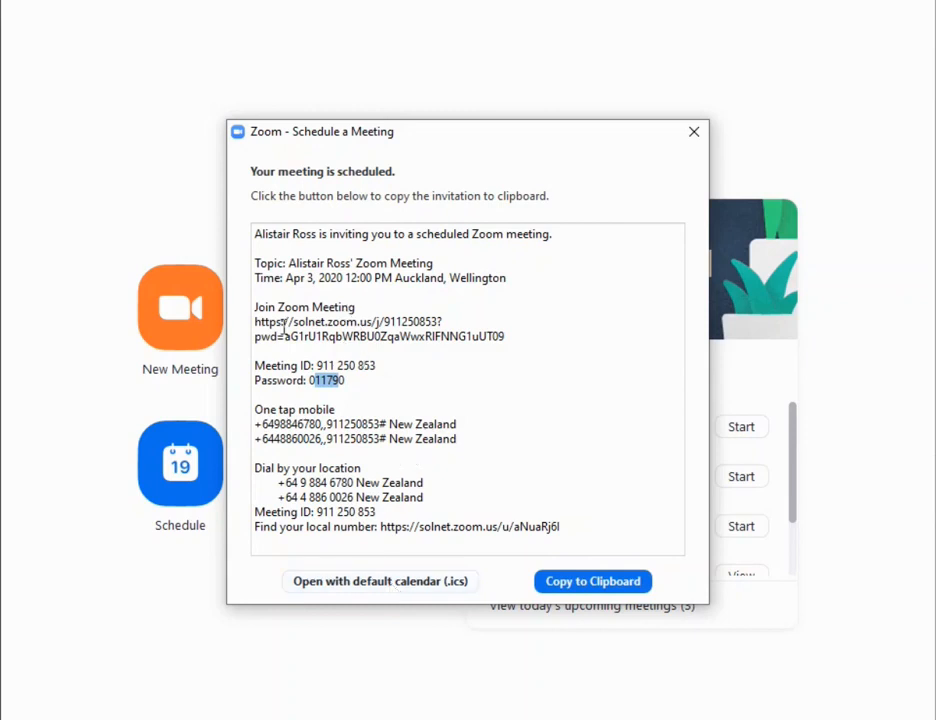
pyautogui.moveTo(258, 322); pyautogui.dragTo(443, 318)
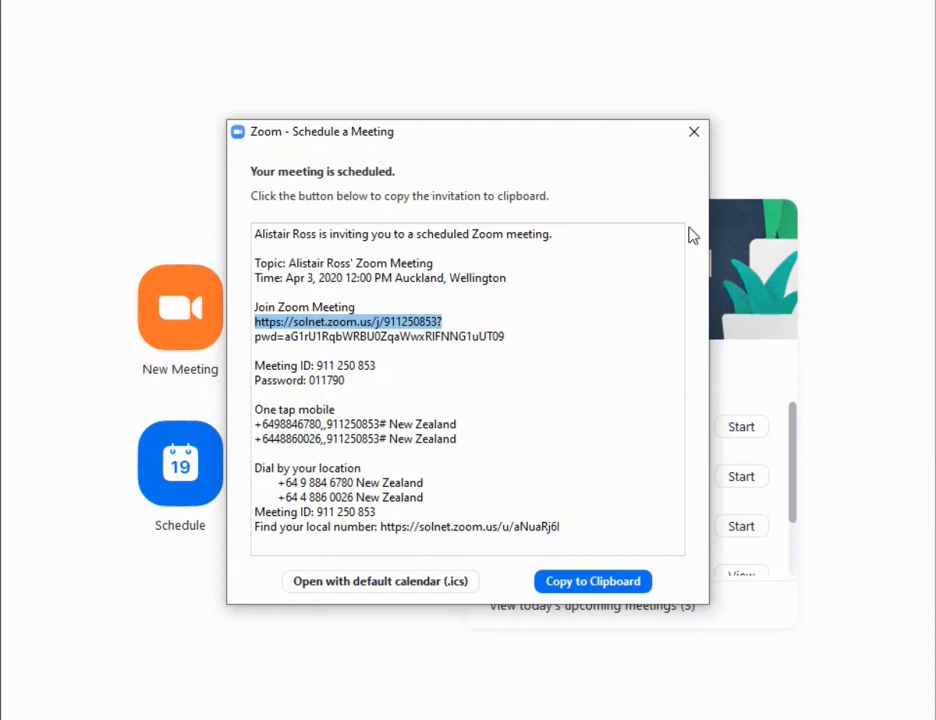
pyautogui.click(693, 133)
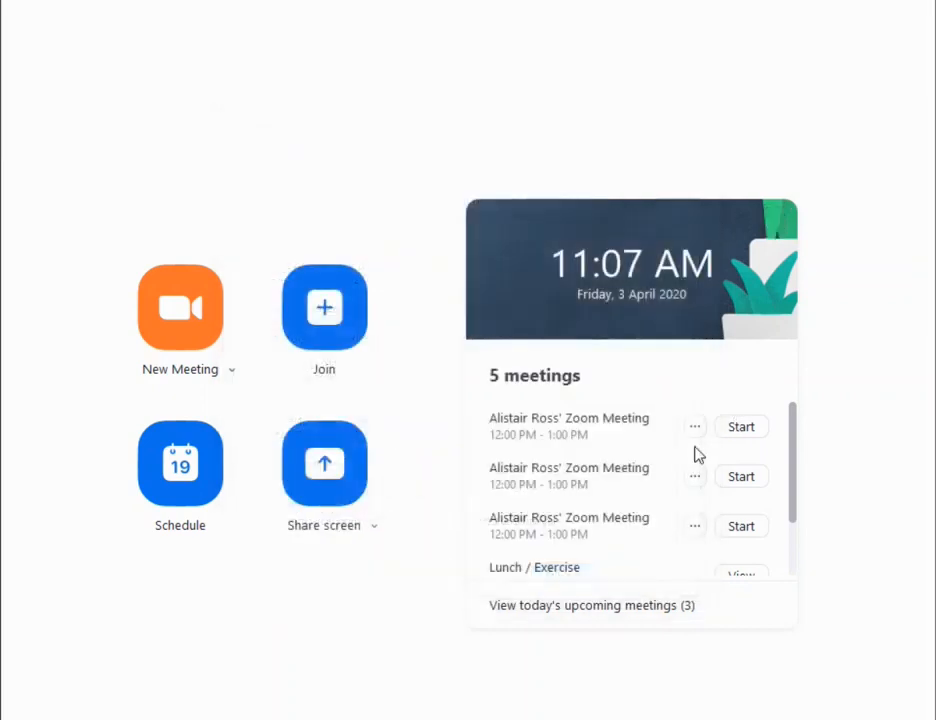
# Step: Begin scheduling another meeting, disable joining before the host and enable muting participants on entry
pyautogui.click(170, 476)
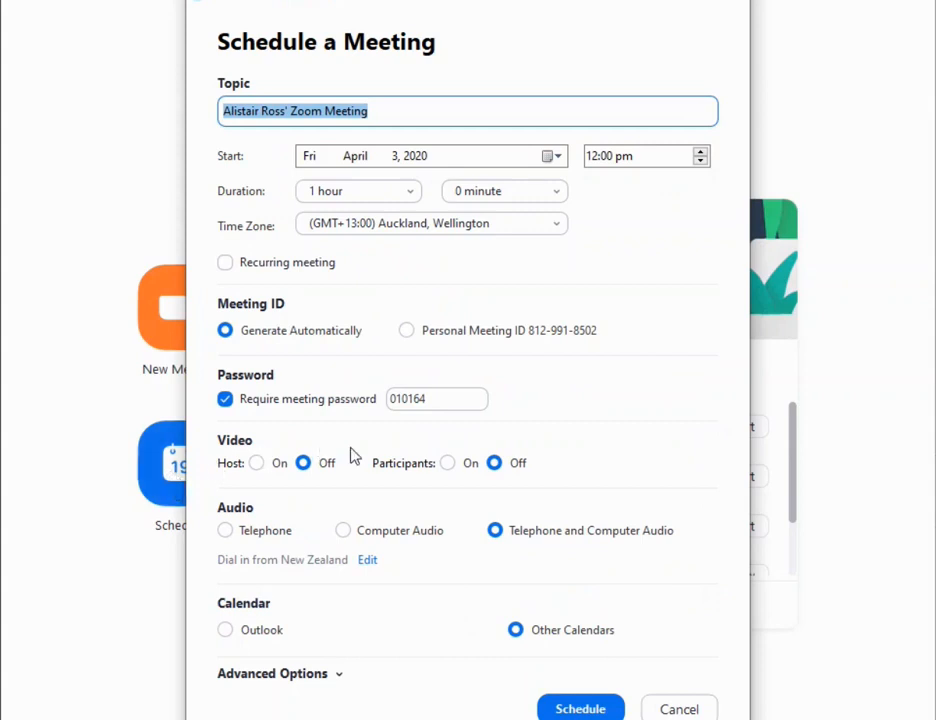
pyautogui.click(324, 676)
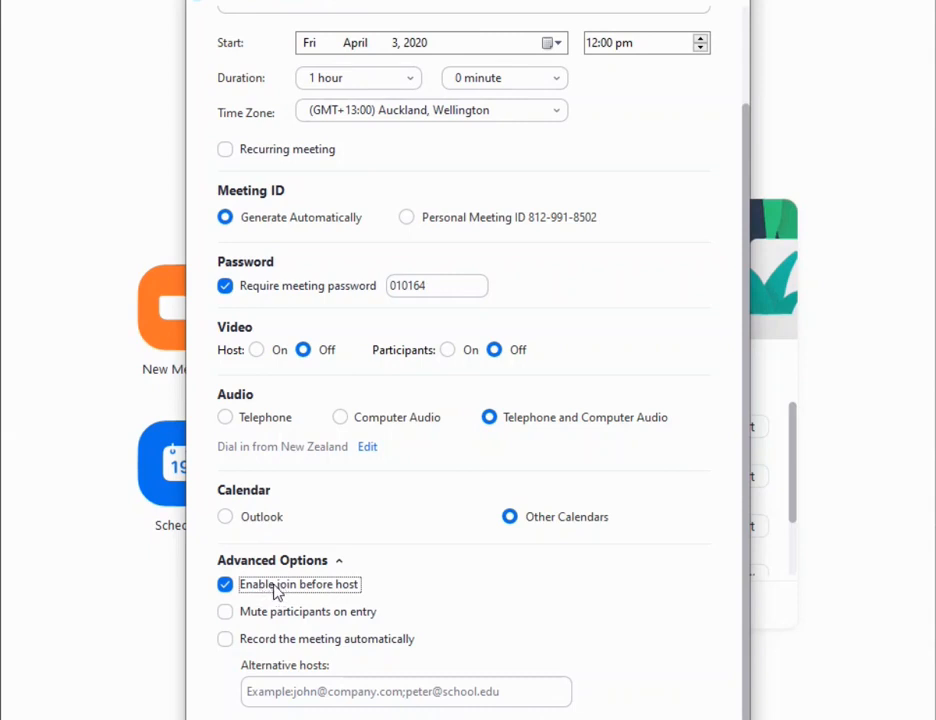
pyautogui.click(276, 592)
pyautogui.click(246, 617)
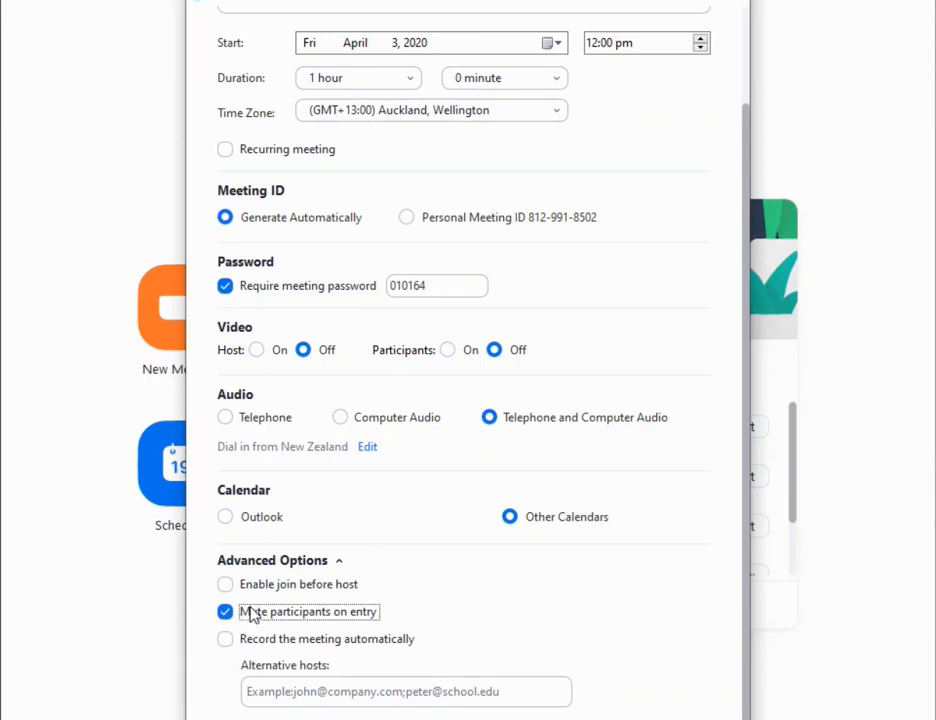
# Step: Switch to the Zoom web portal's meeting settings and turn off Participants video
pyautogui.scroll(3, 280, 612)
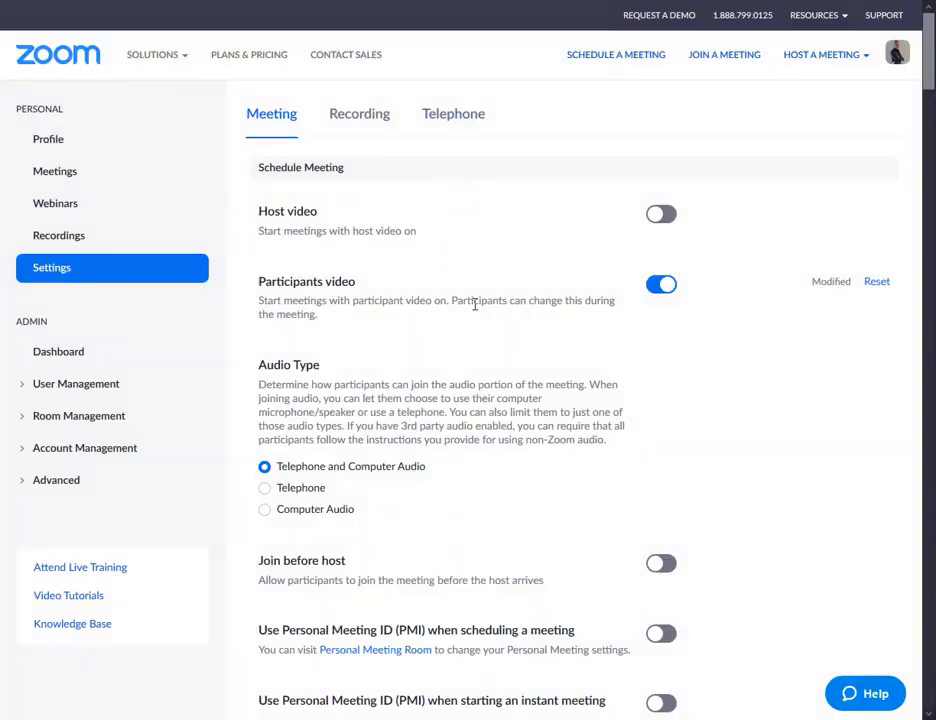
pyautogui.scroll(-6, 481, 320)
pyautogui.scroll(-20, 516, 390)
pyautogui.scroll(6, 540, 413)
pyautogui.scroll(20, 545, 416)
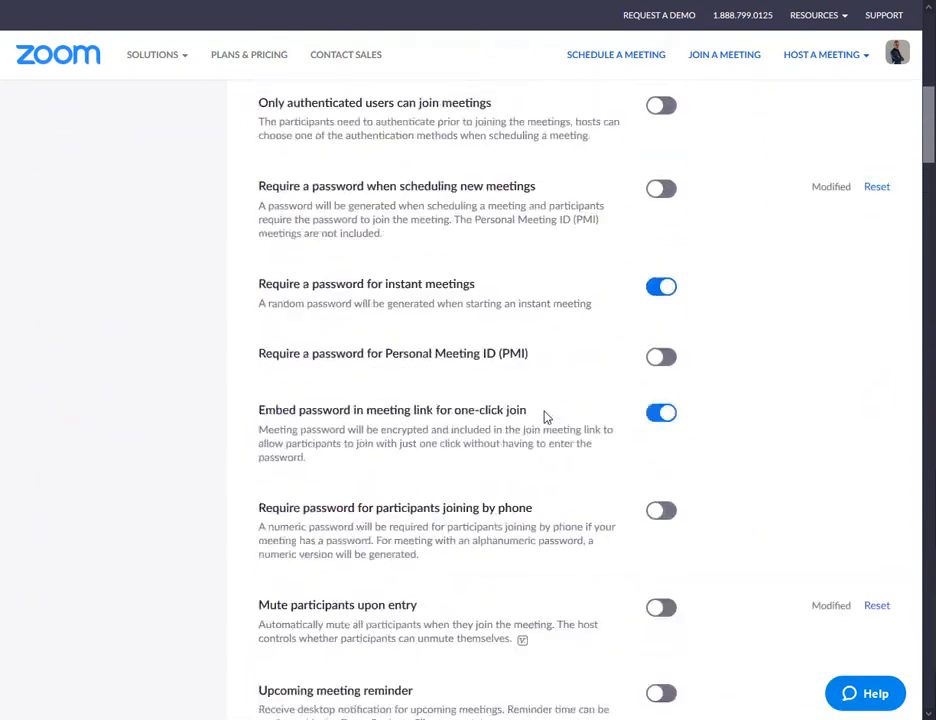
pyautogui.scroll(3, 547, 416)
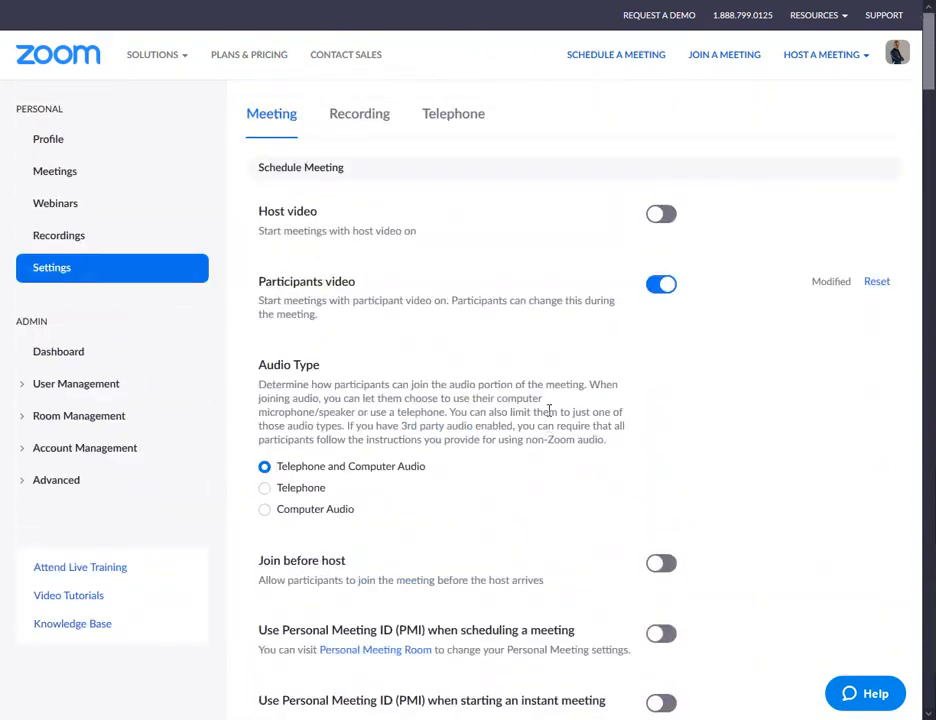
pyautogui.click(660, 290)
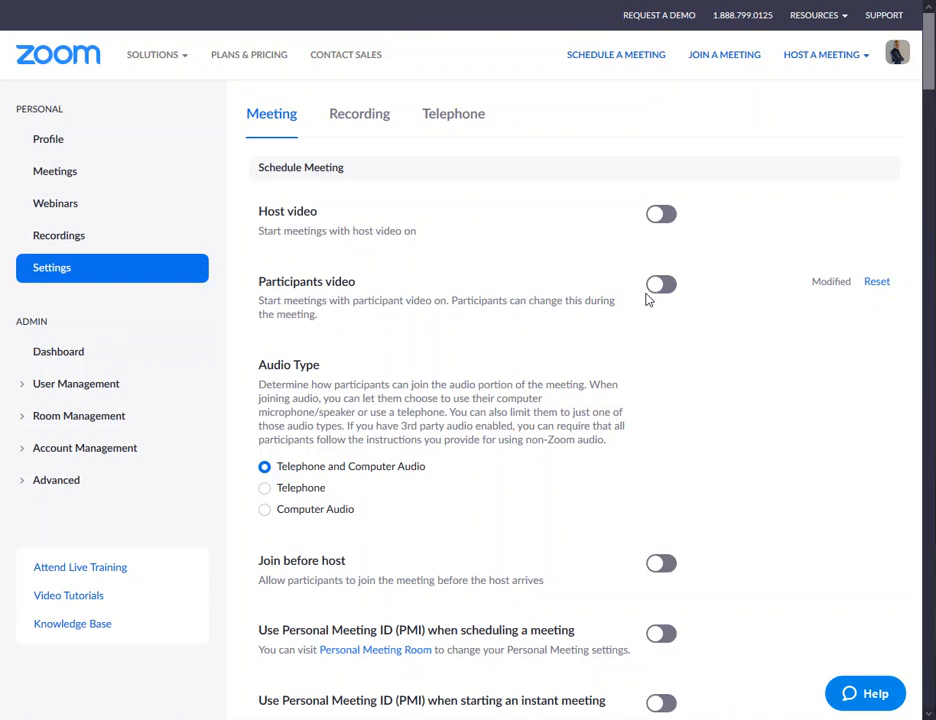
# Step: Allow only authenticated users to join meetings and require a password when scheduling new meetings
pyautogui.scroll(-3, 646, 310)
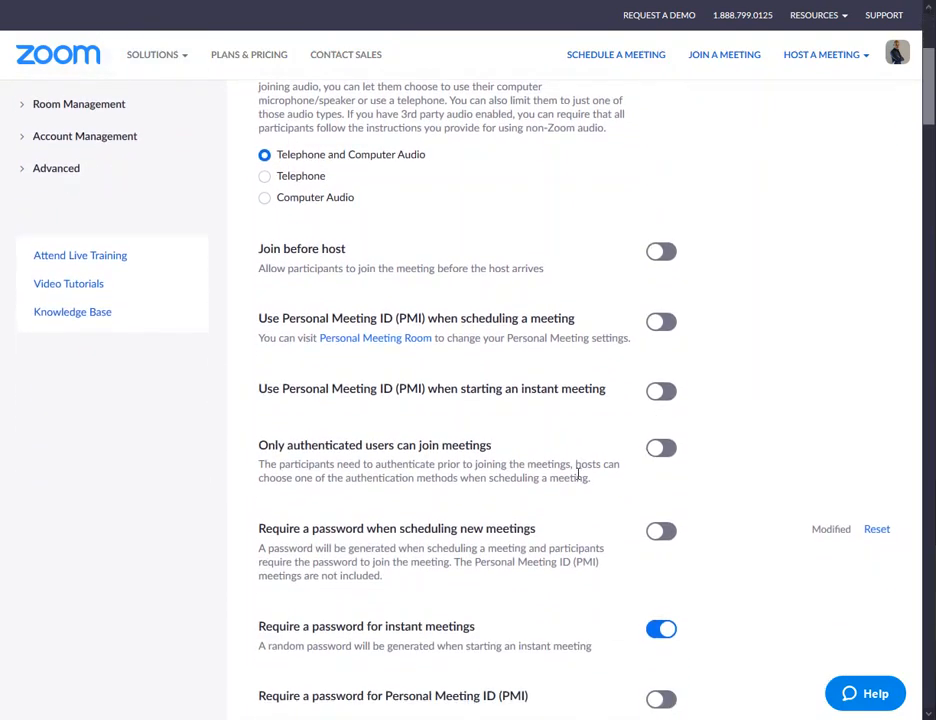
pyautogui.click(662, 450)
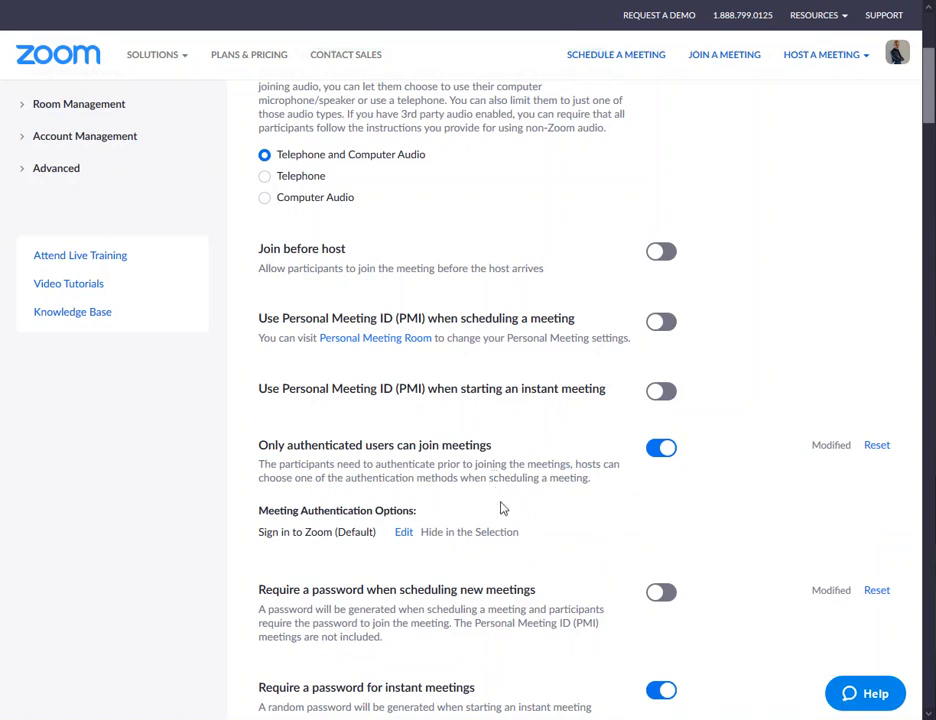
pyautogui.scroll(-1, 509, 509)
pyautogui.scroll(-1, 509, 509)
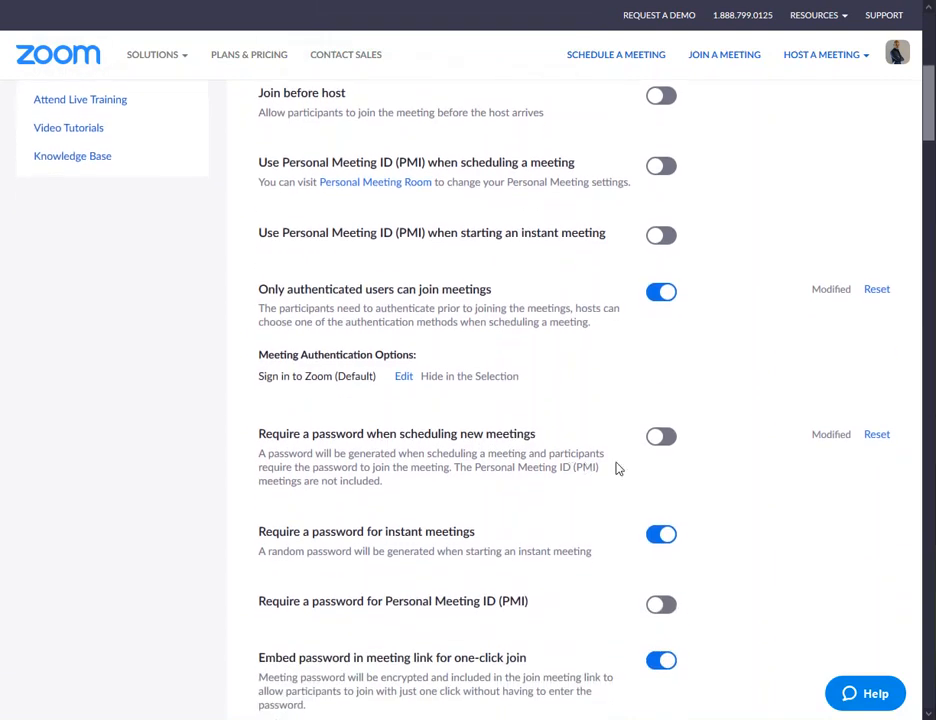
pyautogui.click(660, 440)
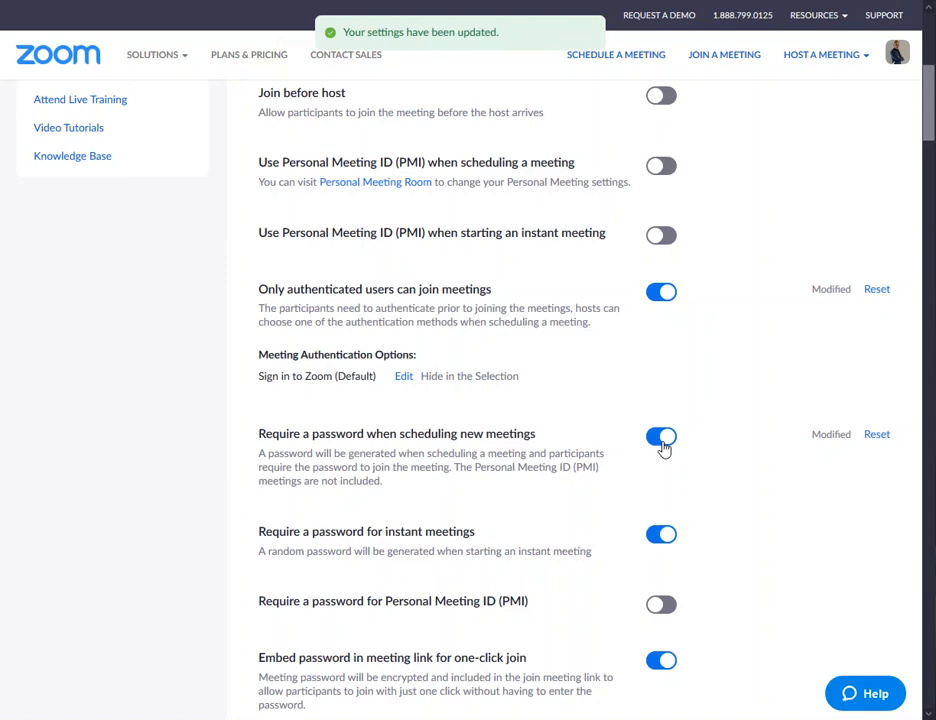
# Step: Turn on Mute participants upon entry in the Schedule Meeting settings
pyautogui.scroll(-2, 660, 455)
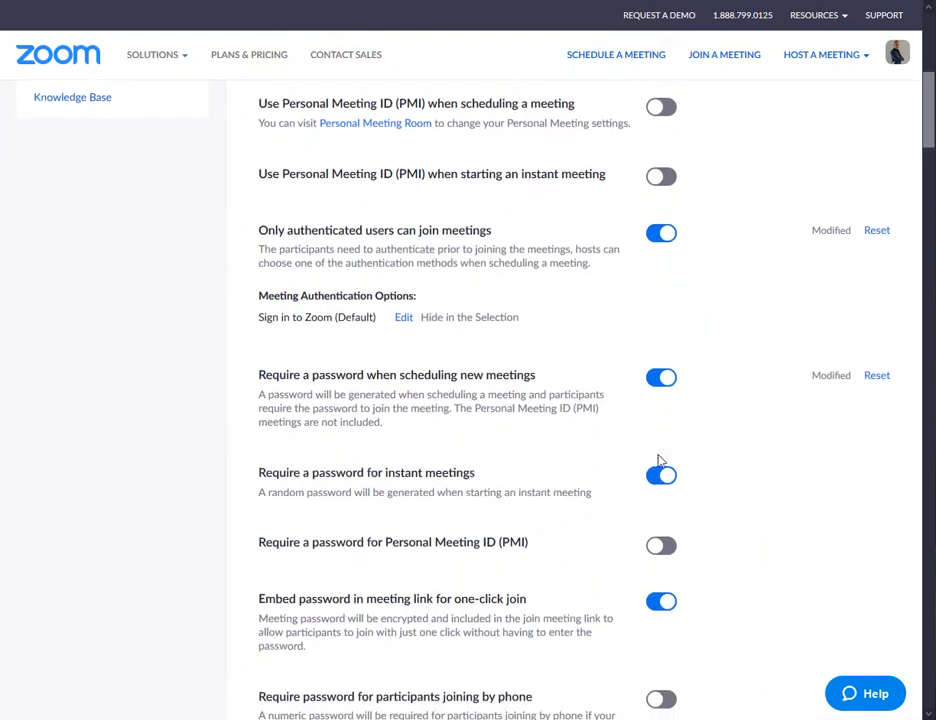
pyautogui.scroll(-3, 660, 458)
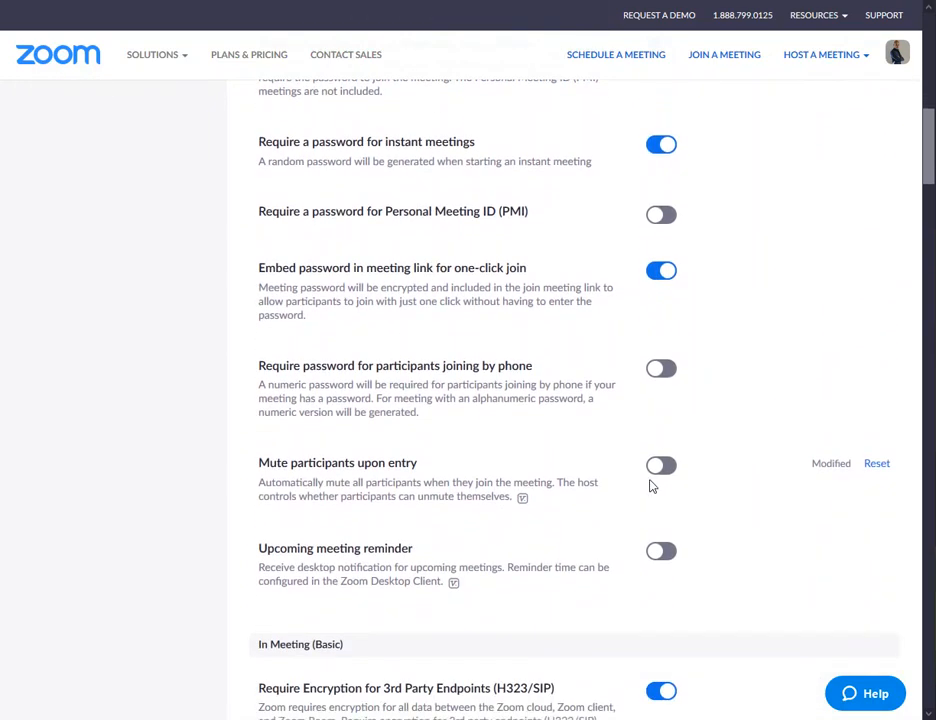
pyautogui.click(666, 474)
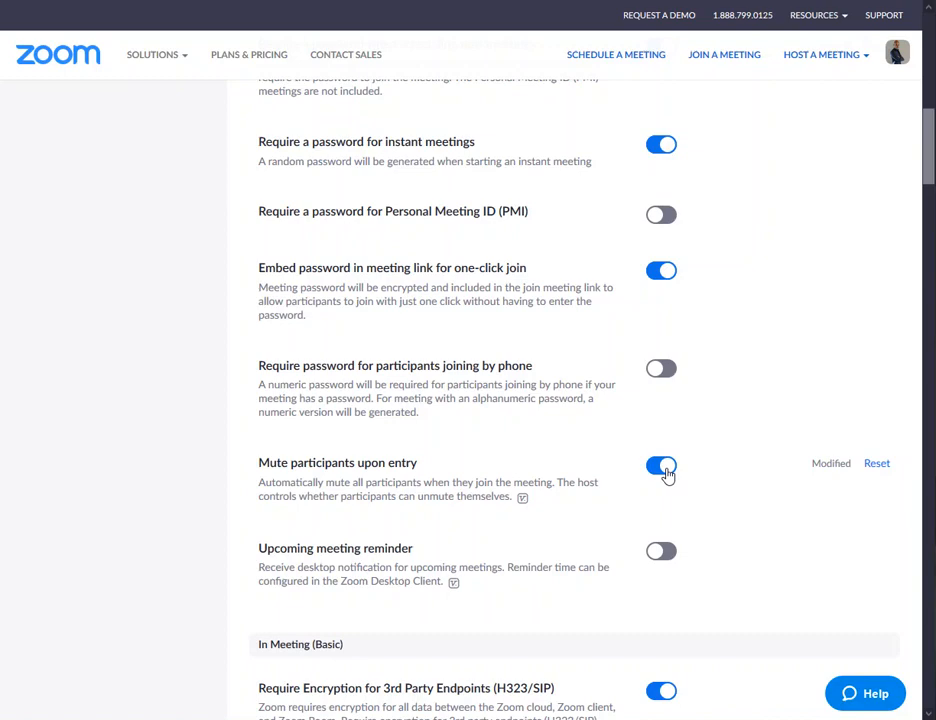
# Step: Turn off Chat in the In Meeting (Basic) settings and confirm the effect on its dependent options
pyautogui.scroll(-2, 667, 475)
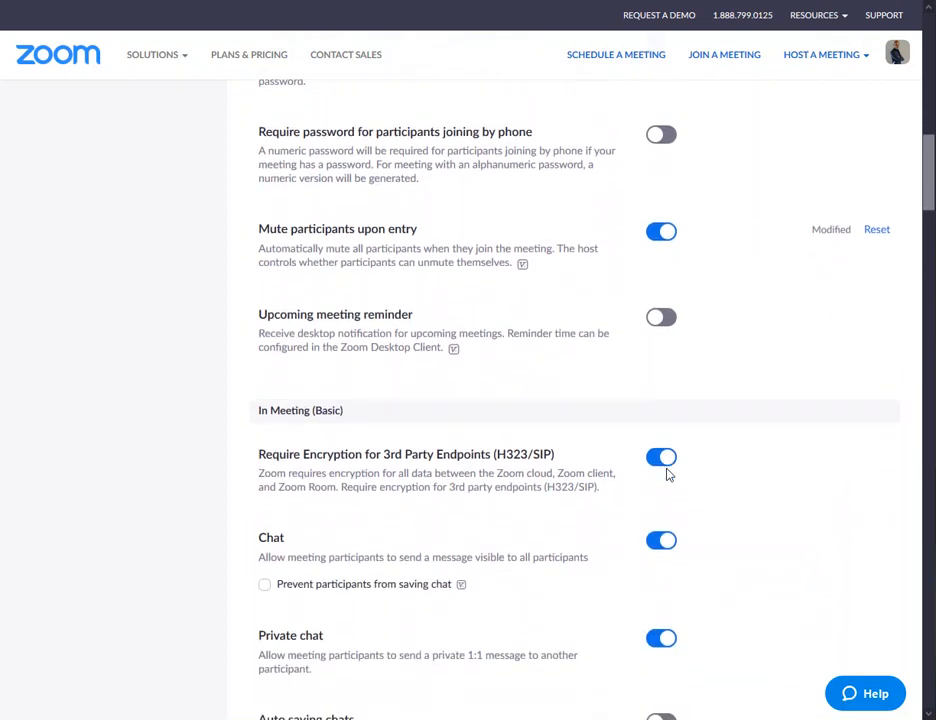
pyautogui.scroll(-1, 648, 467)
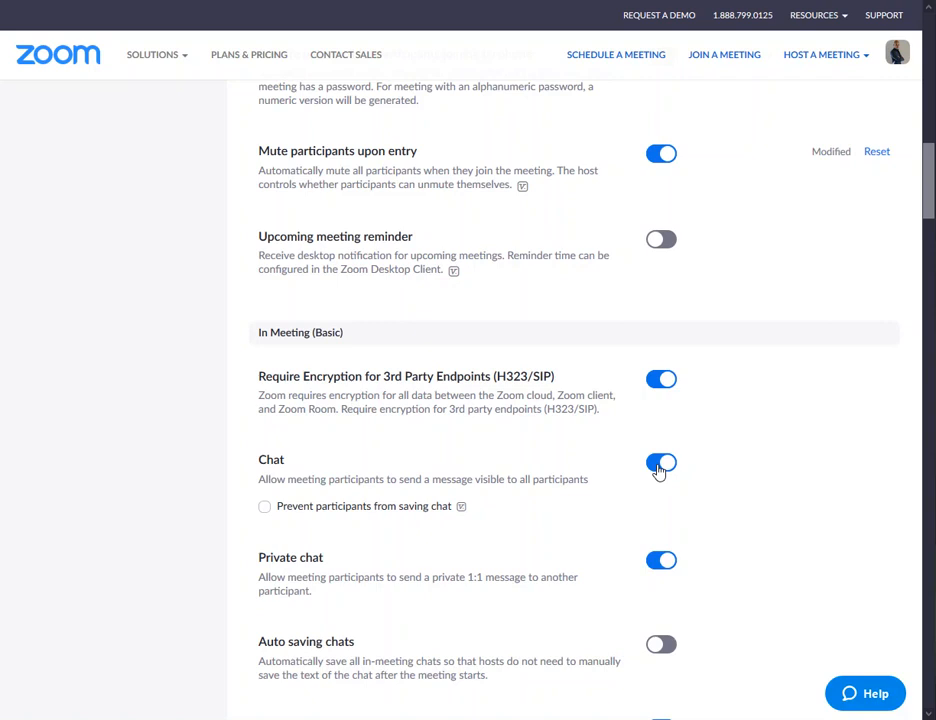
pyautogui.click(659, 465)
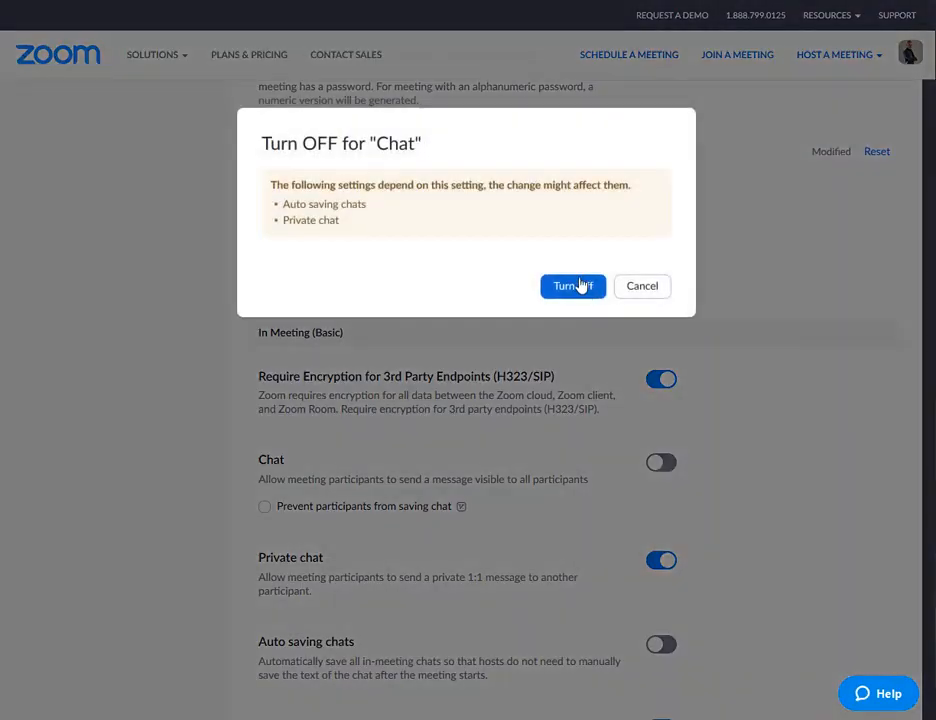
pyautogui.click(575, 287)
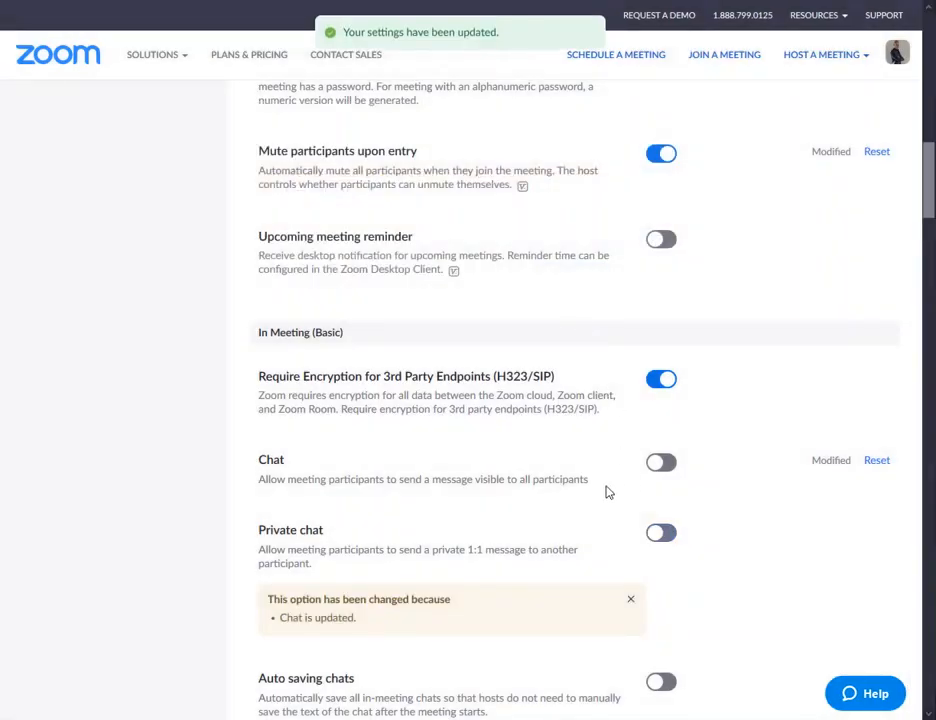
# Step: Turn off File transfer for hosts and participants in the In Meeting (Basic) settings
pyautogui.scroll(-2, 608, 492)
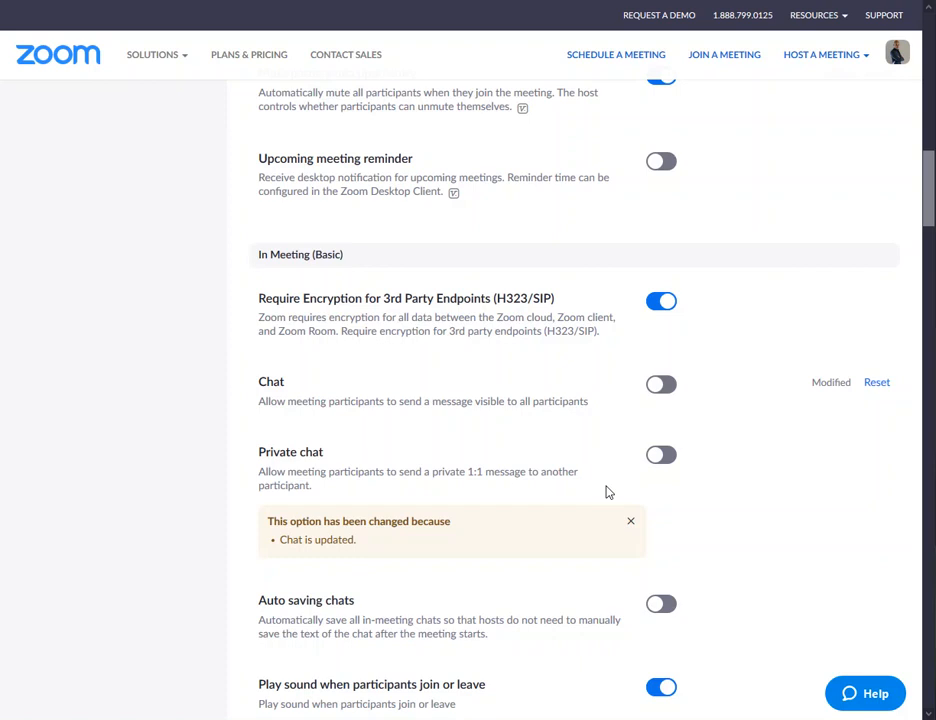
pyautogui.scroll(-4, 605, 492)
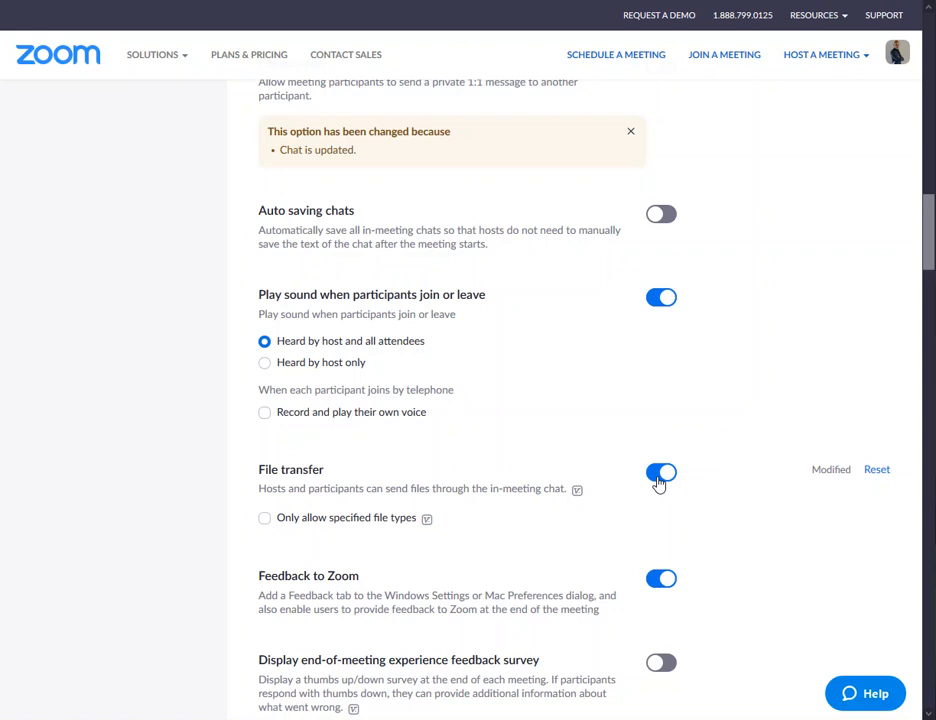
pyautogui.click(659, 481)
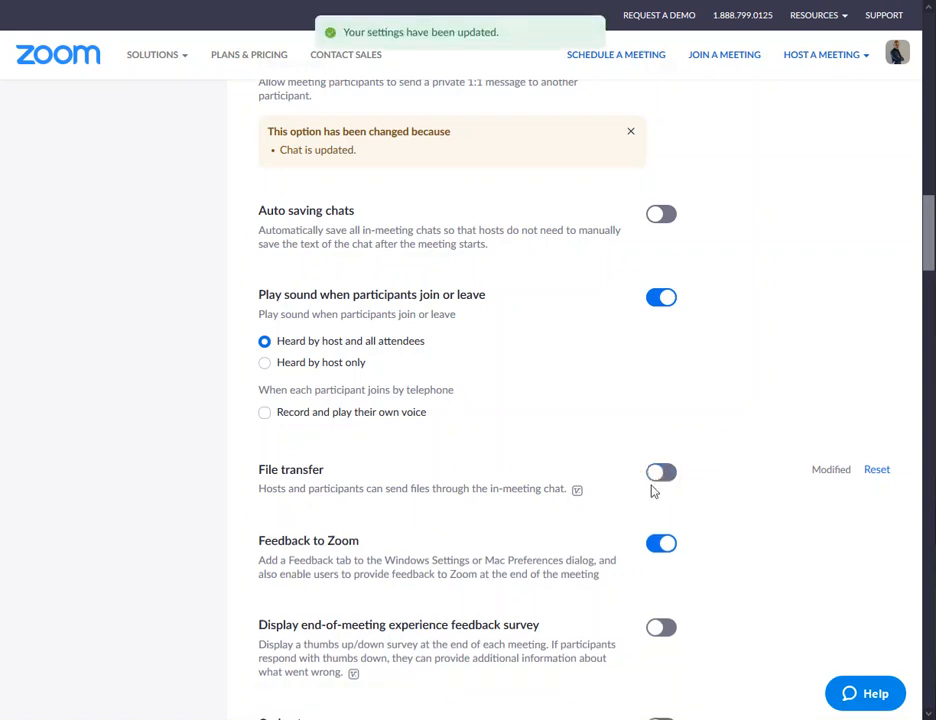
# Step: Set who can share under Screen sharing to Host Only and save the setting
pyautogui.scroll(-5, 652, 491)
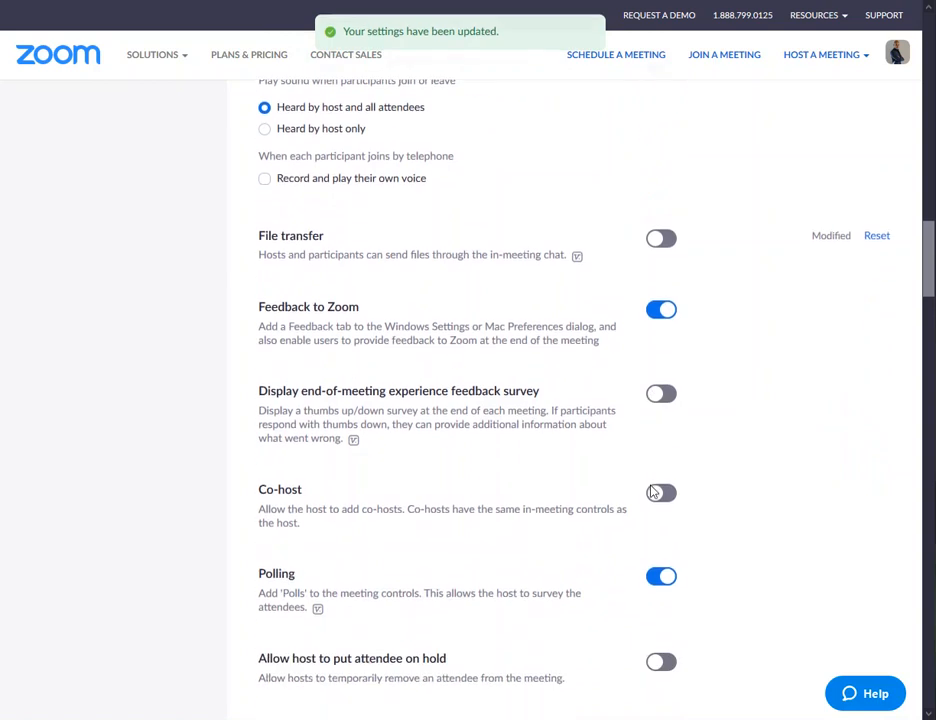
pyautogui.scroll(-3, 652, 491)
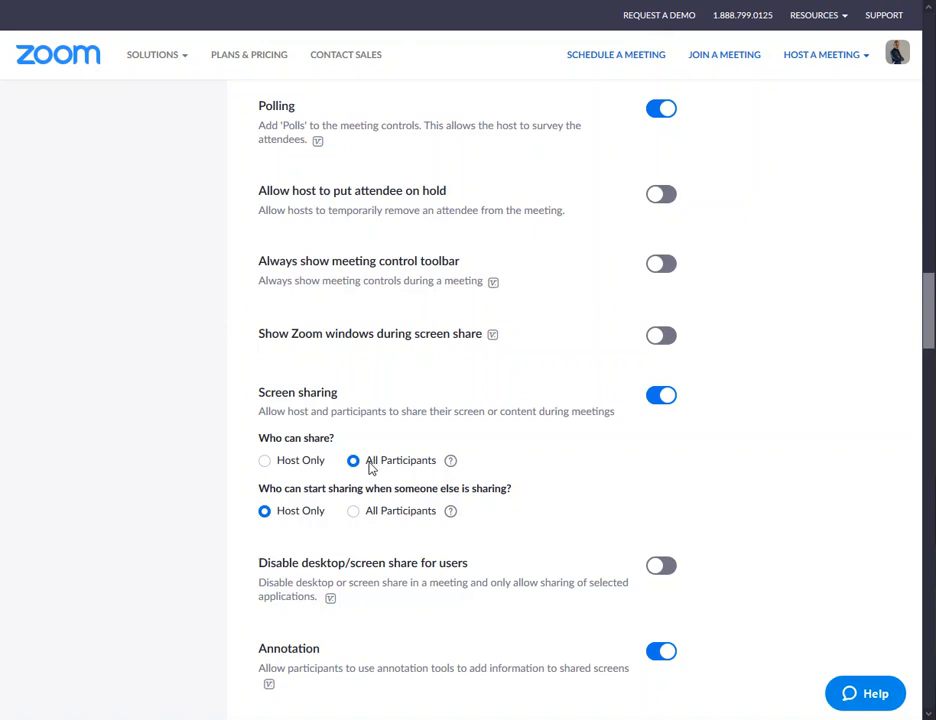
pyautogui.click(265, 461)
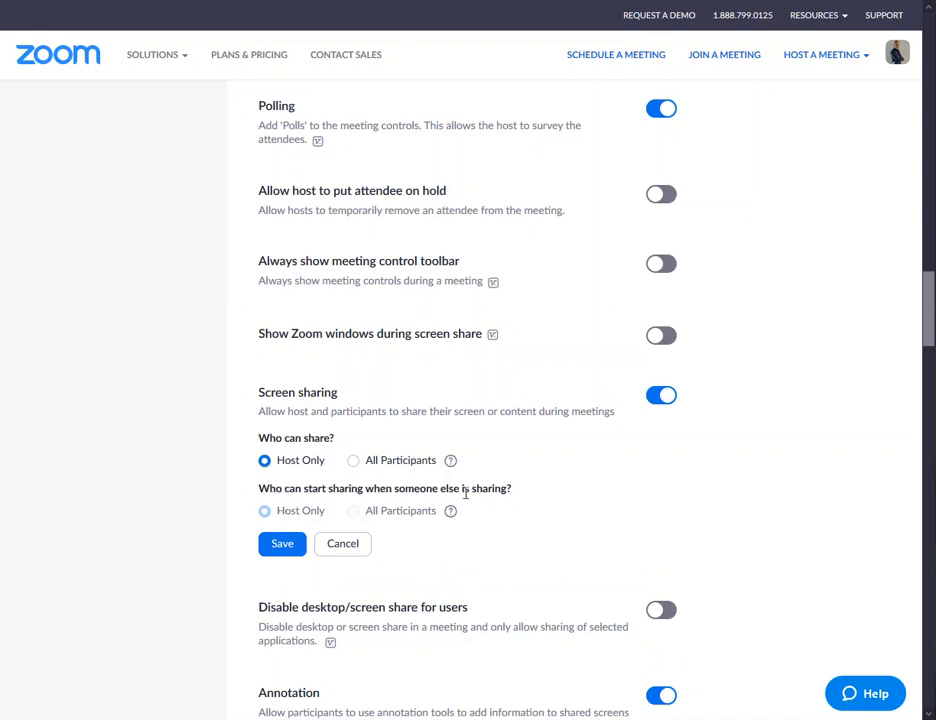
pyautogui.click(385, 466)
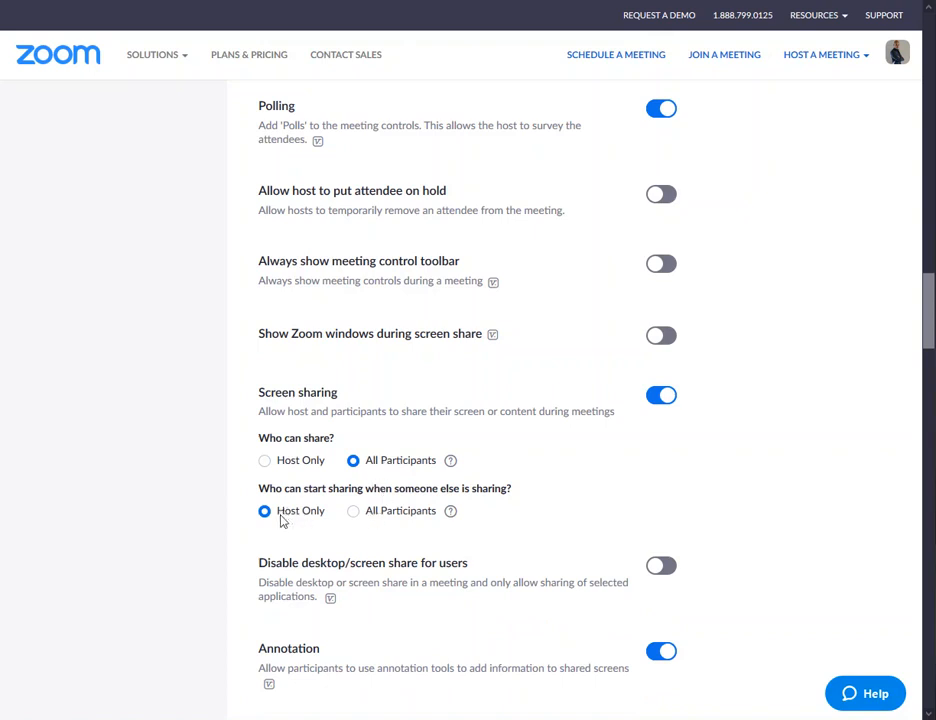
pyautogui.click(268, 466)
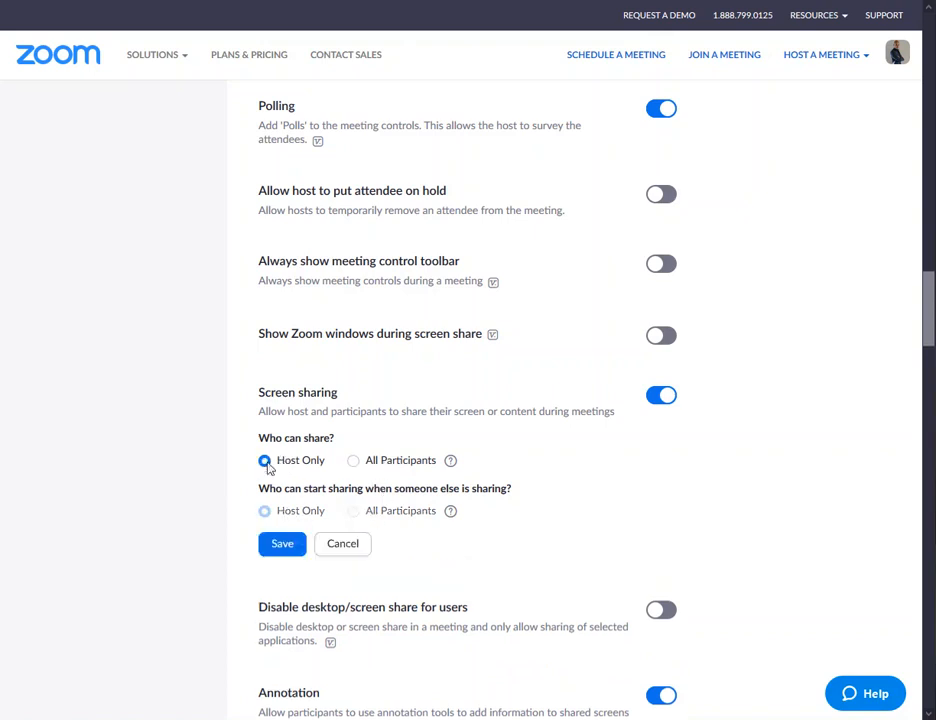
pyautogui.click(282, 546)
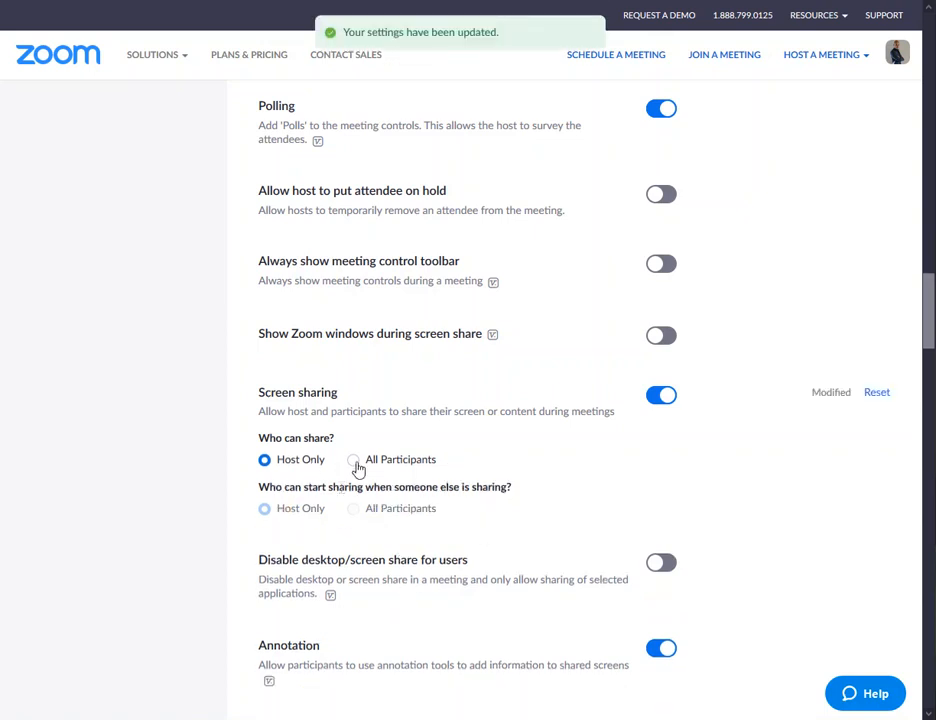
# Step: Look through the remaining in-meeting and email notification settings and open the account's advanced Security page
pyautogui.scroll(-5, 424, 476)
pyautogui.scroll(-20, 424, 476)
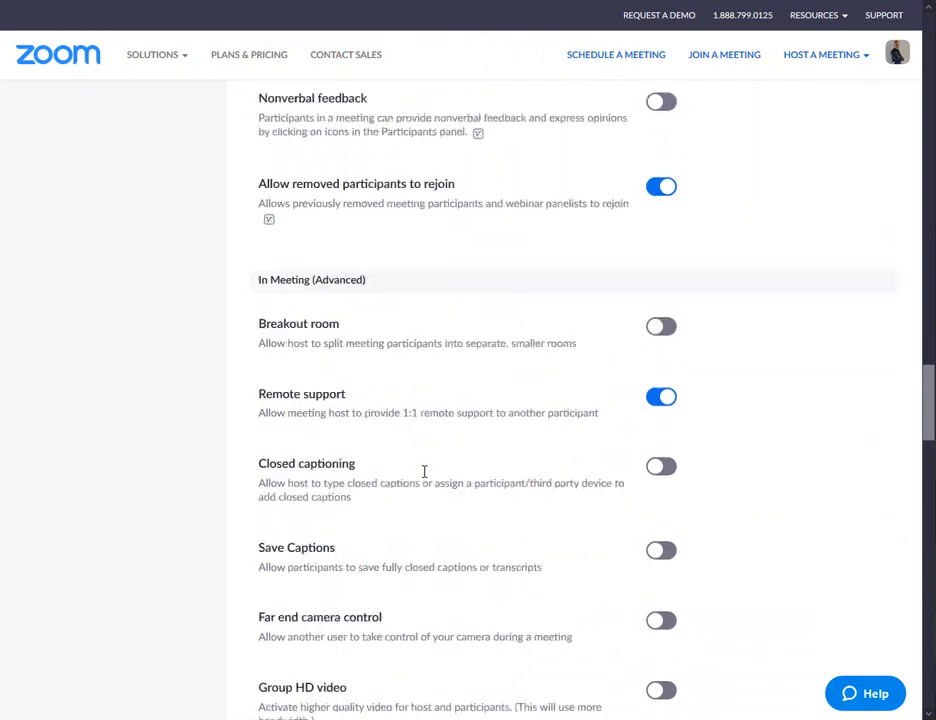
pyautogui.scroll(20, 478, 585)
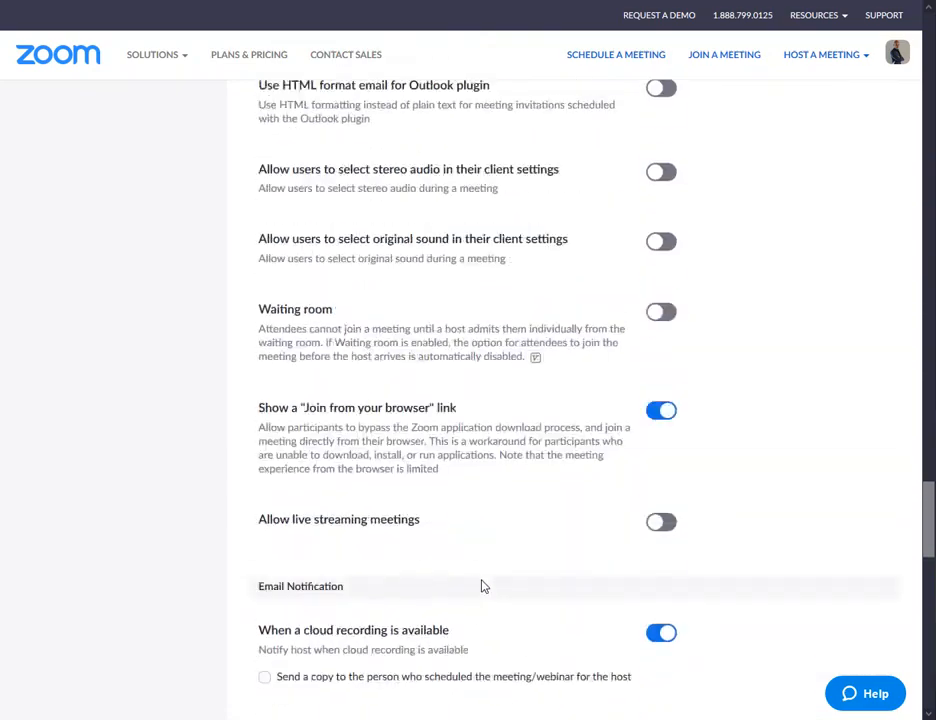
pyautogui.scroll(20, 488, 580)
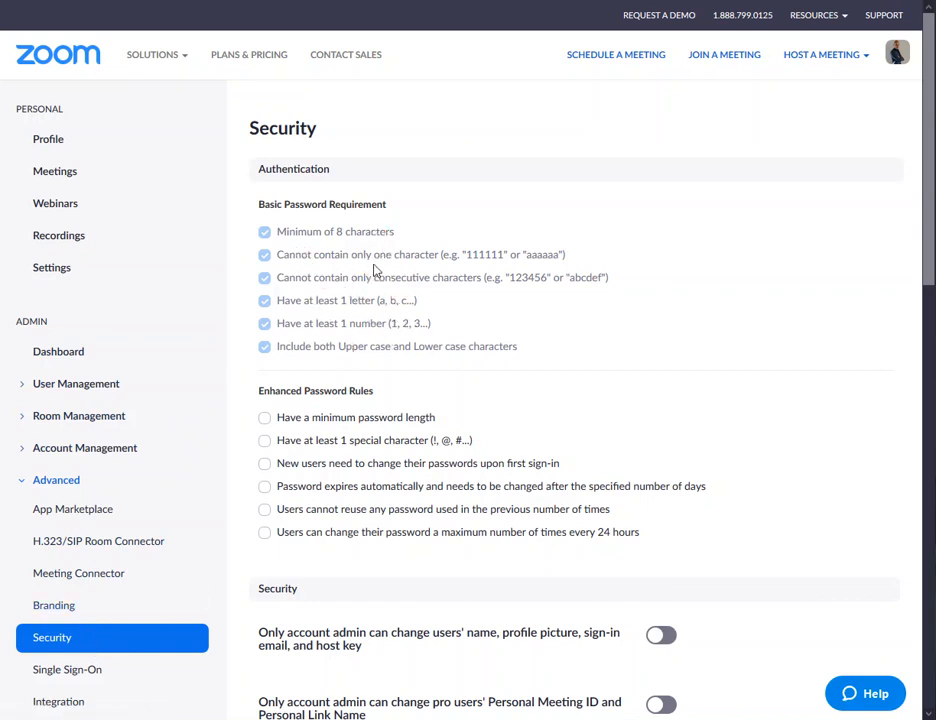
# Step: Try the enhanced password rule requiring at least 1 special character and discard the change
pyautogui.scroll(-2, 349, 445)
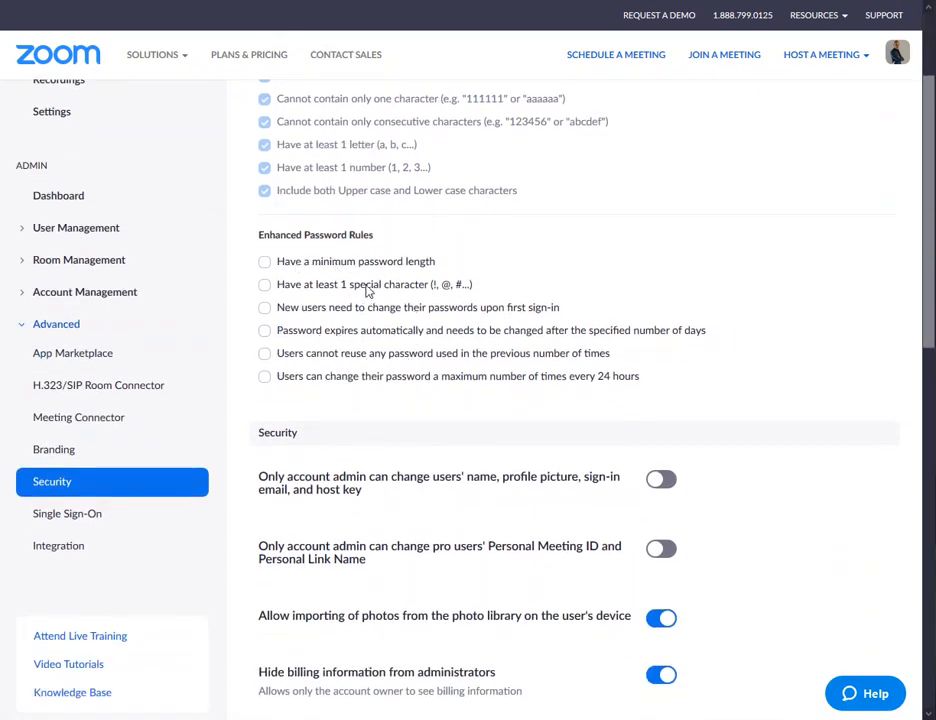
pyautogui.click(264, 284)
pyautogui.click(348, 411)
# Step: Examine the inactivity, two-factor authentication, Single Sign-On, Google and Facebook sign-in options on the Security page
pyautogui.scroll(-6, 334, 508)
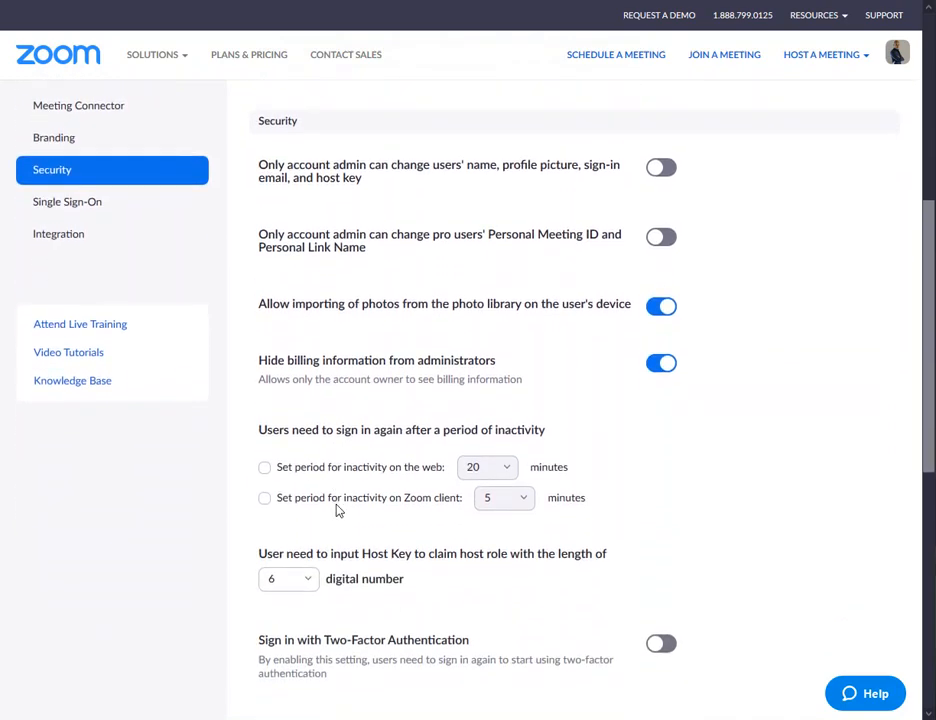
pyautogui.scroll(2, 335, 503)
pyautogui.scroll(-4, 395, 324)
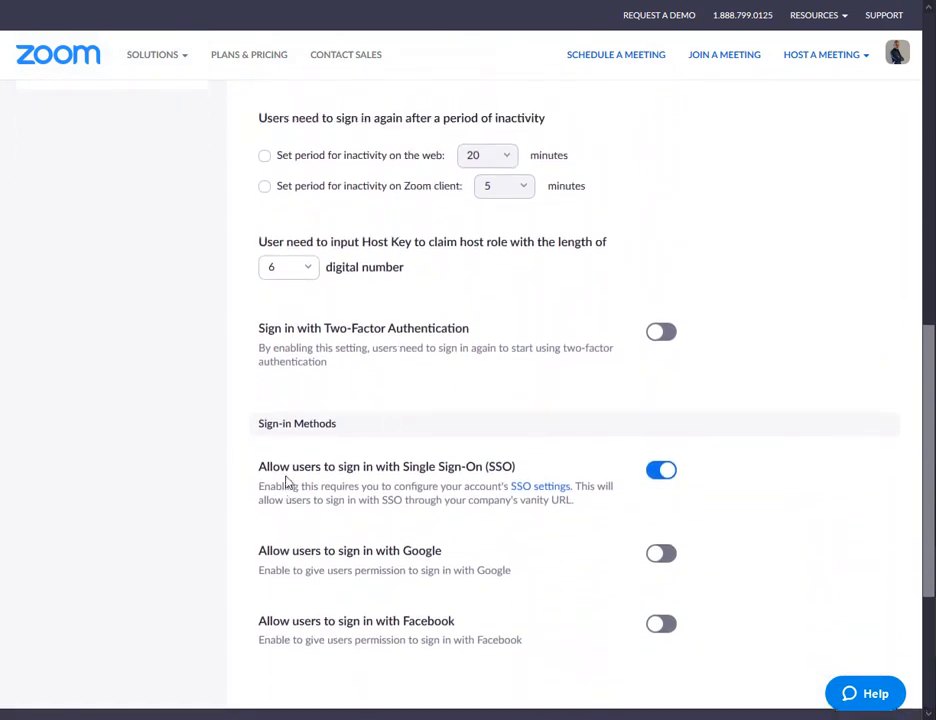
pyautogui.moveTo(259, 487); pyautogui.dragTo(627, 526)
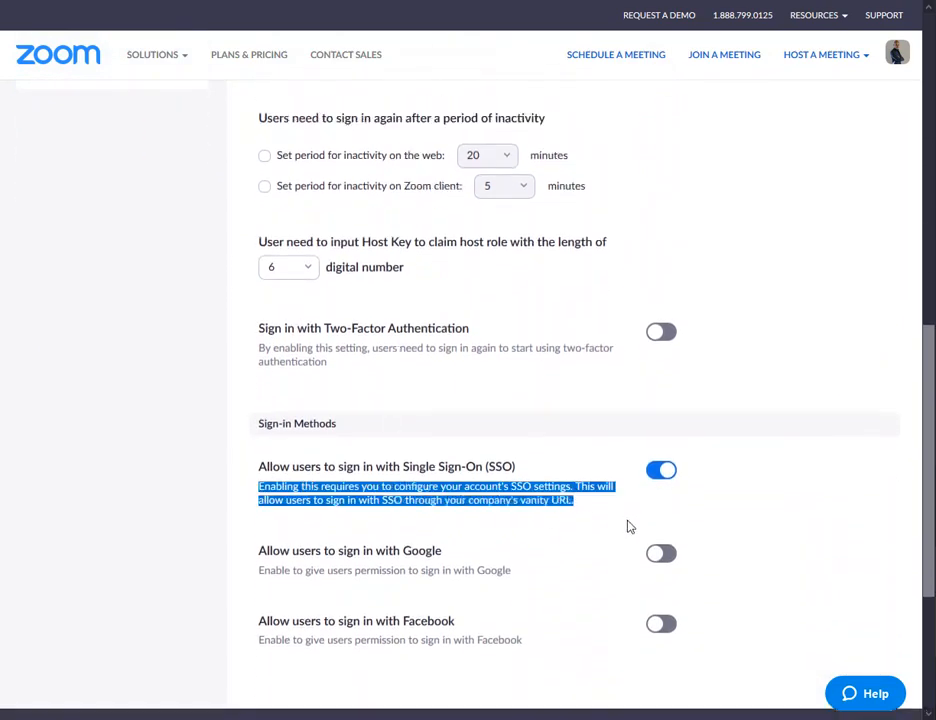
pyautogui.click(487, 470)
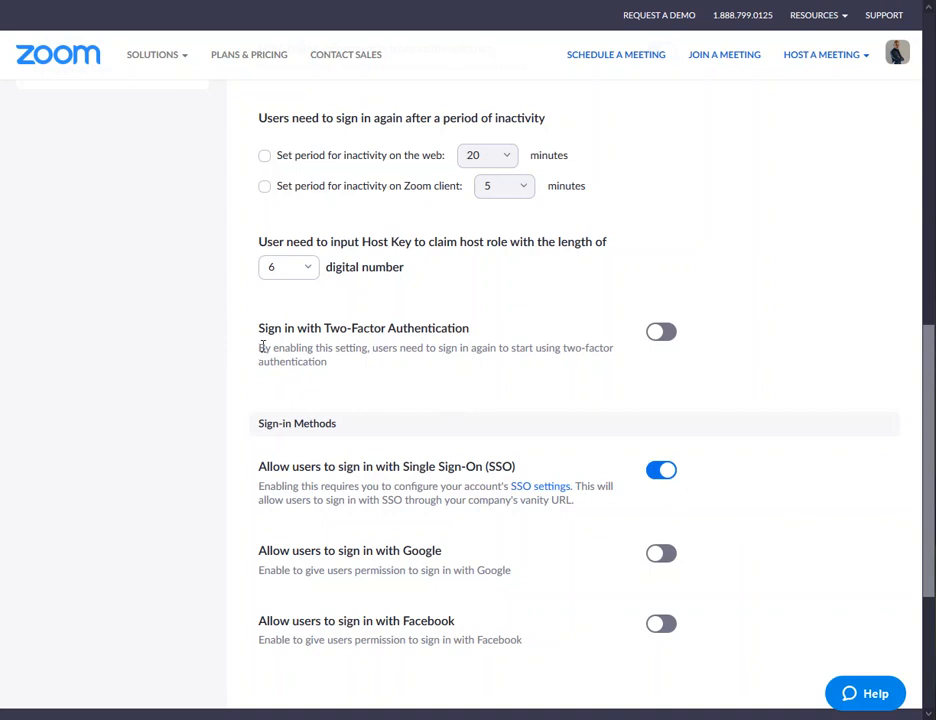
pyautogui.moveTo(261, 346); pyautogui.dragTo(334, 369)
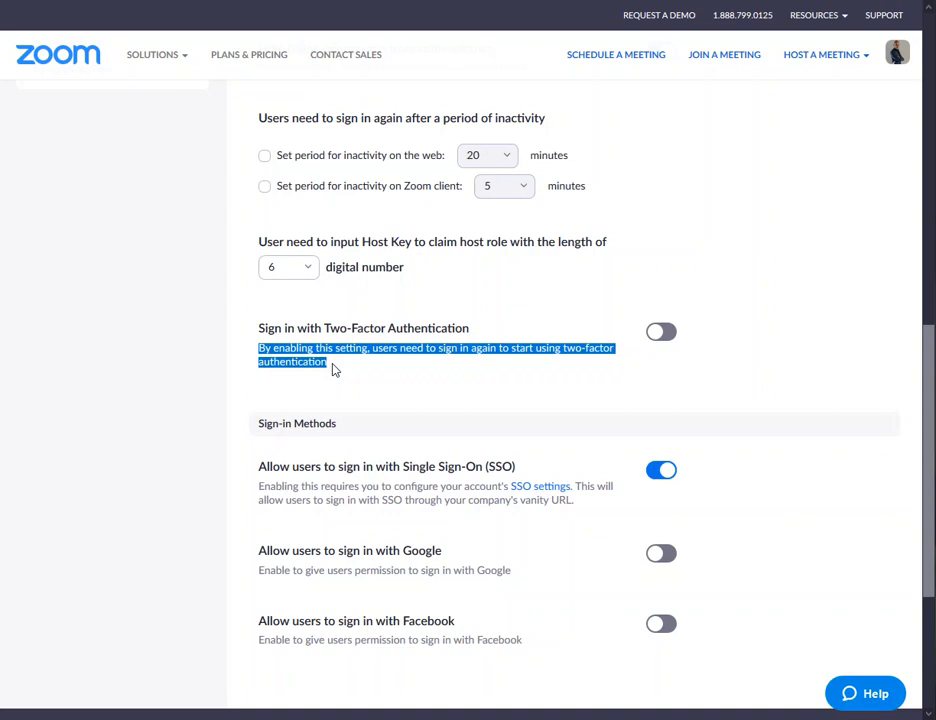
pyautogui.scroll(-3, 336, 370)
pyautogui.click(296, 438)
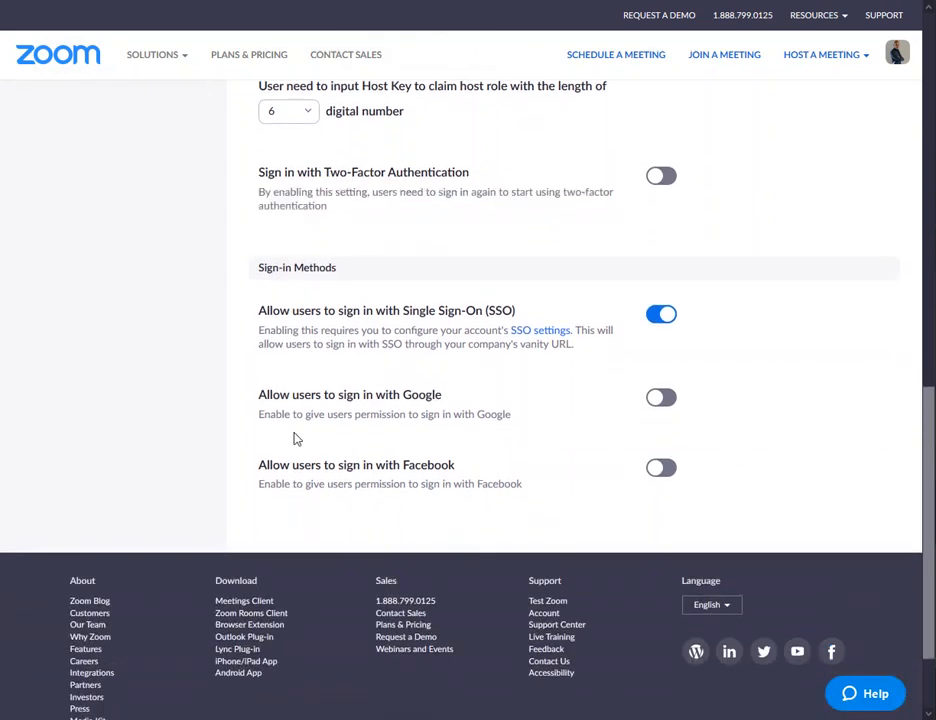
pyautogui.moveTo(259, 399); pyautogui.dragTo(531, 503)
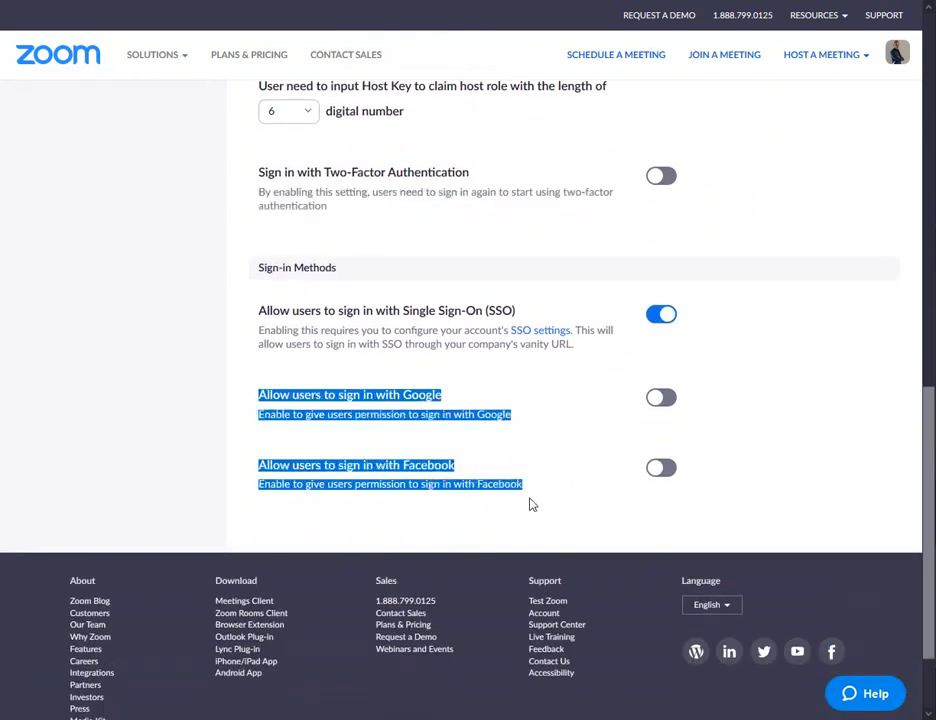
pyautogui.click(541, 516)
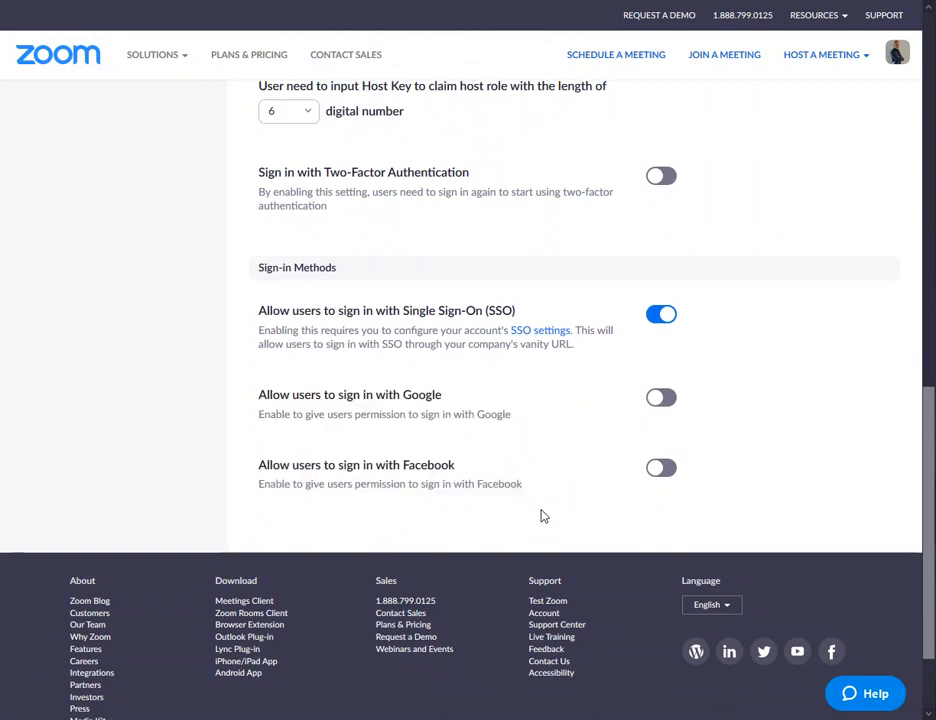